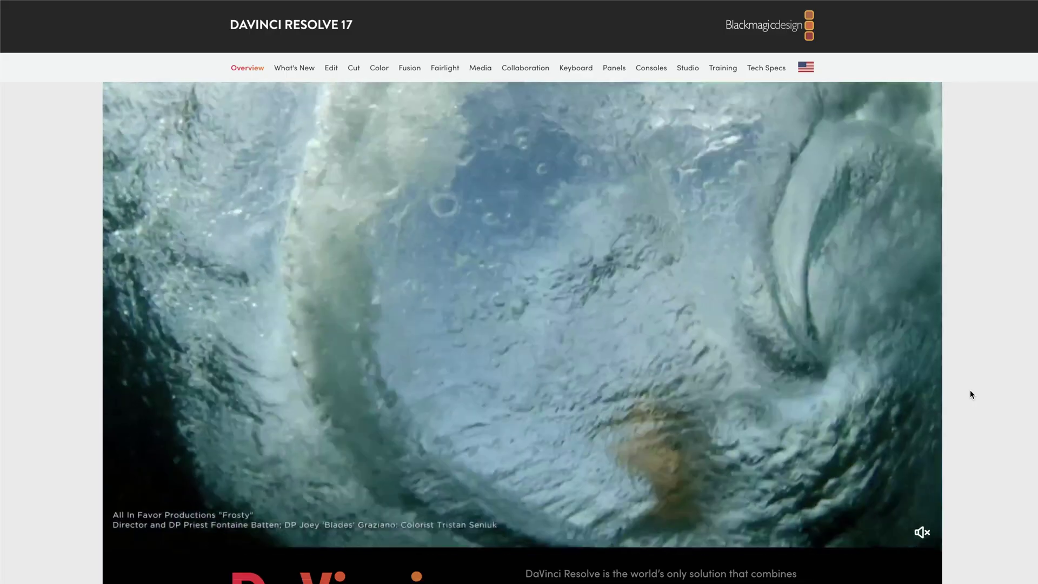
Step: Look through the DaVinci Resolve 17 overview page, including its download and purchase options
scroll(969, 390, down, 5)
scroll(970, 394, down, 5)
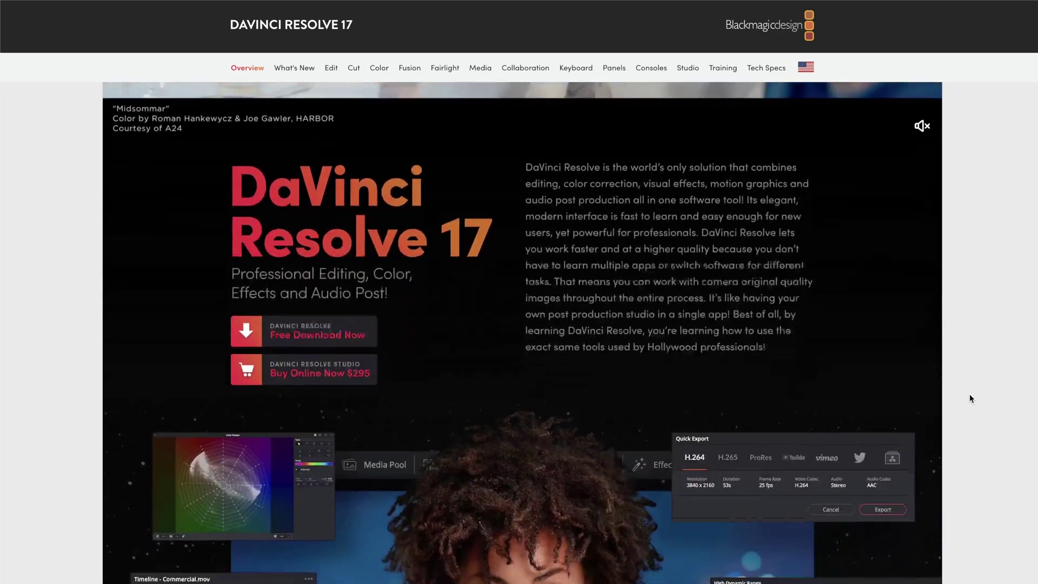
scroll(970, 395, down, 8)
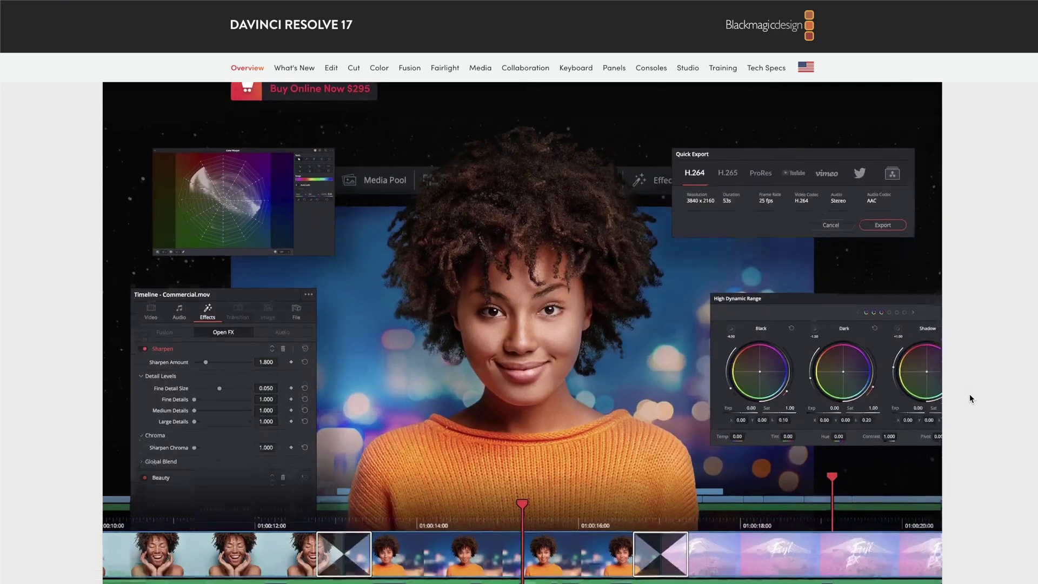
scroll(969, 398, down, 5)
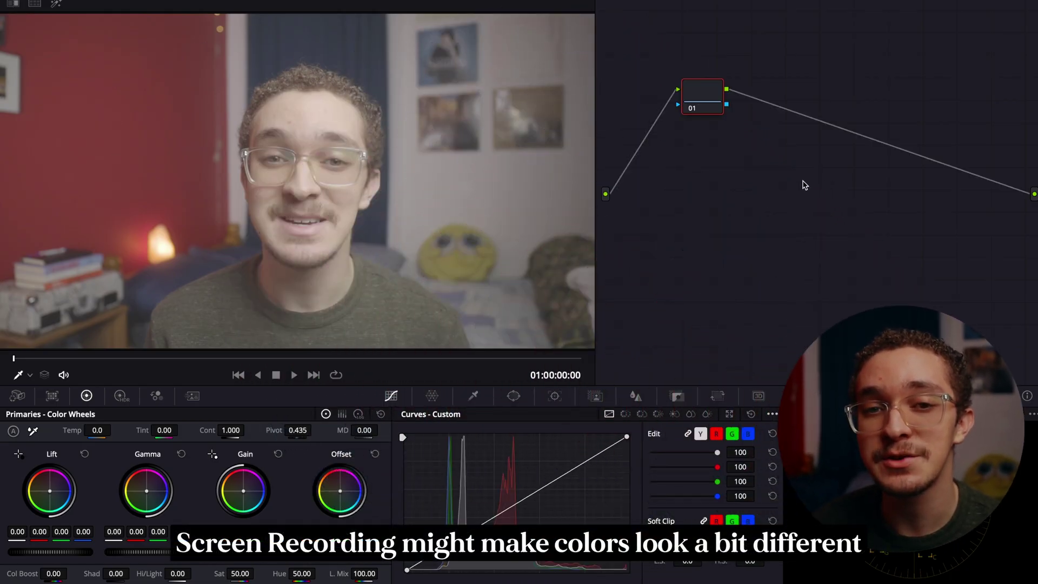
Step: Add four serial nodes after node 01
key(alt+s)
key(alt+s)
key(alt+s)
key(alt+s)
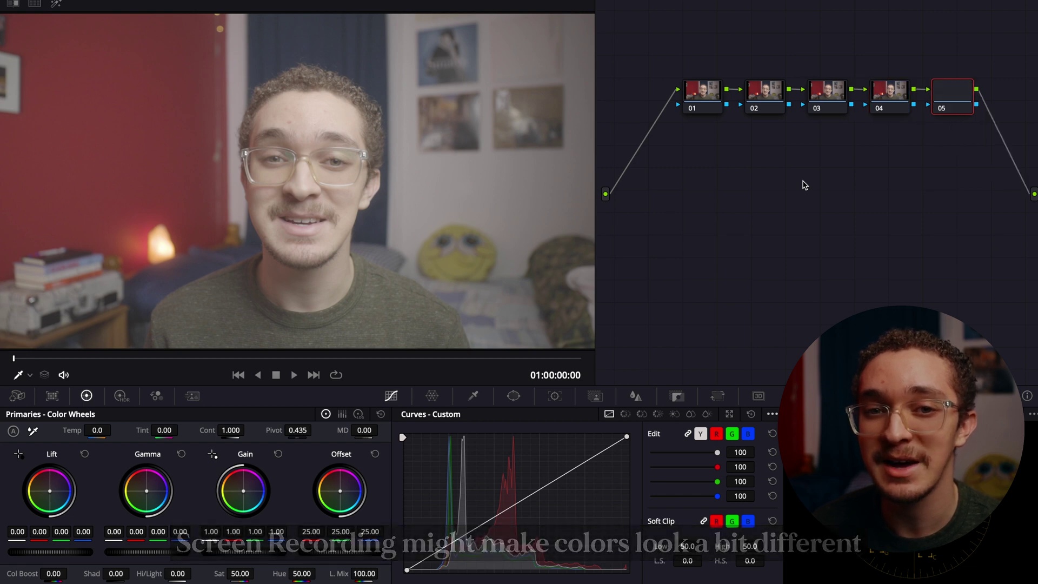
Step: Move node 05 to a second row below node 01 and add two layer nodes beneath it
drag(946, 98, 668, 165)
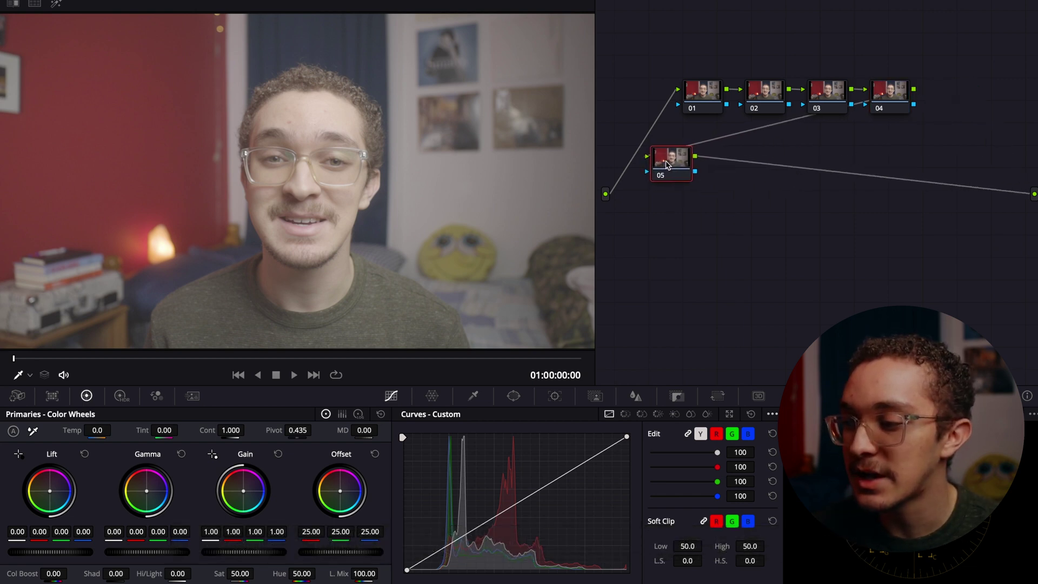
key(alt+l)
key(alt+l)
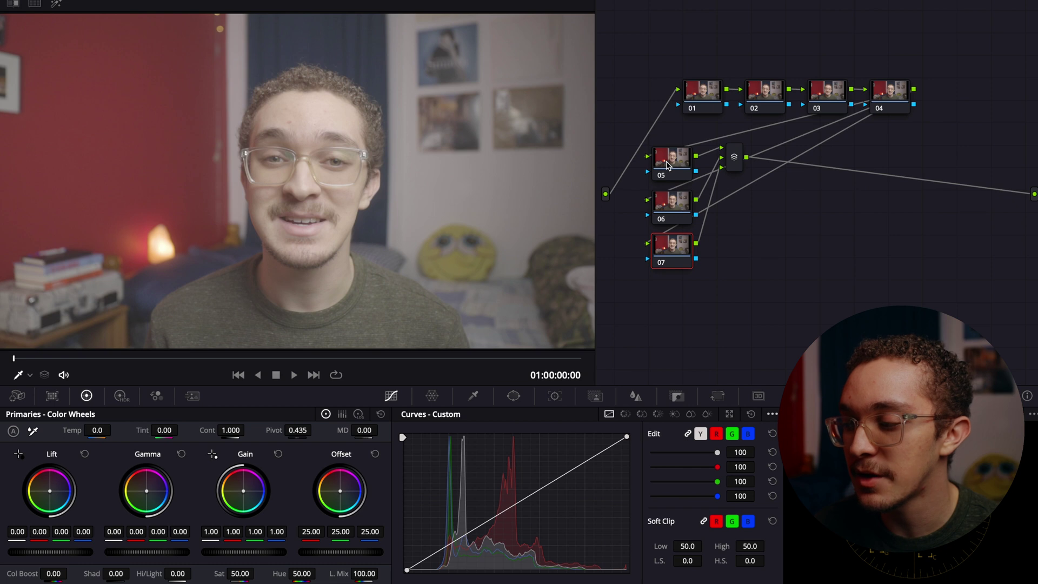
Step: Lower the layer mixer to line up with node 06 and add four serial nodes after it
drag(738, 166, 736, 219)
key(alt+s)
key(alt+s)
key(alt+s)
key(alt+s)
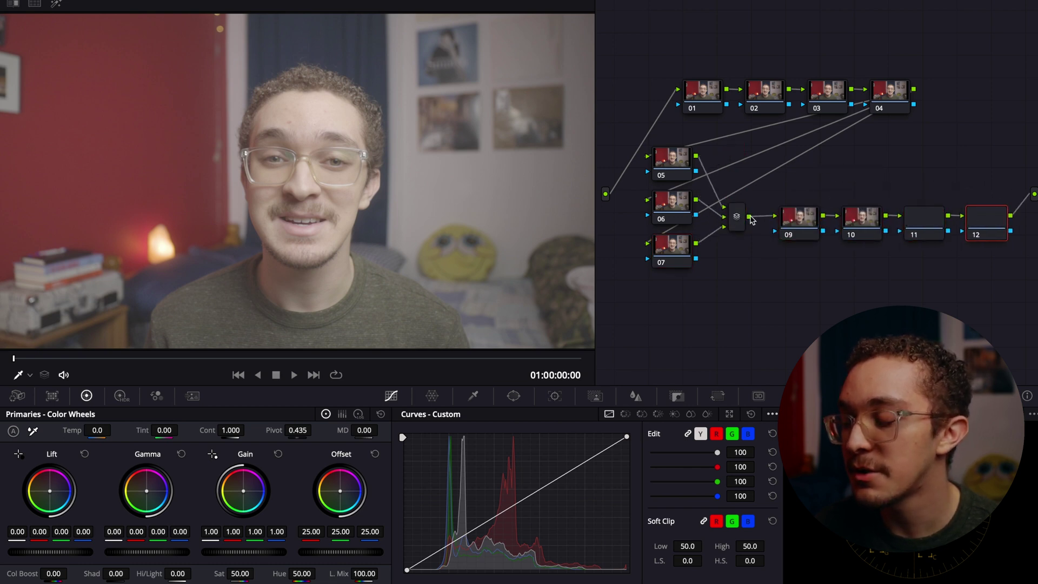
Step: Move node 12 to a third row and label the nodes NR, LOG to Rec, Curve, Primaries, Vignette, Soft Skin, Grade, Adjust and Glow
drag(992, 226, 673, 326)
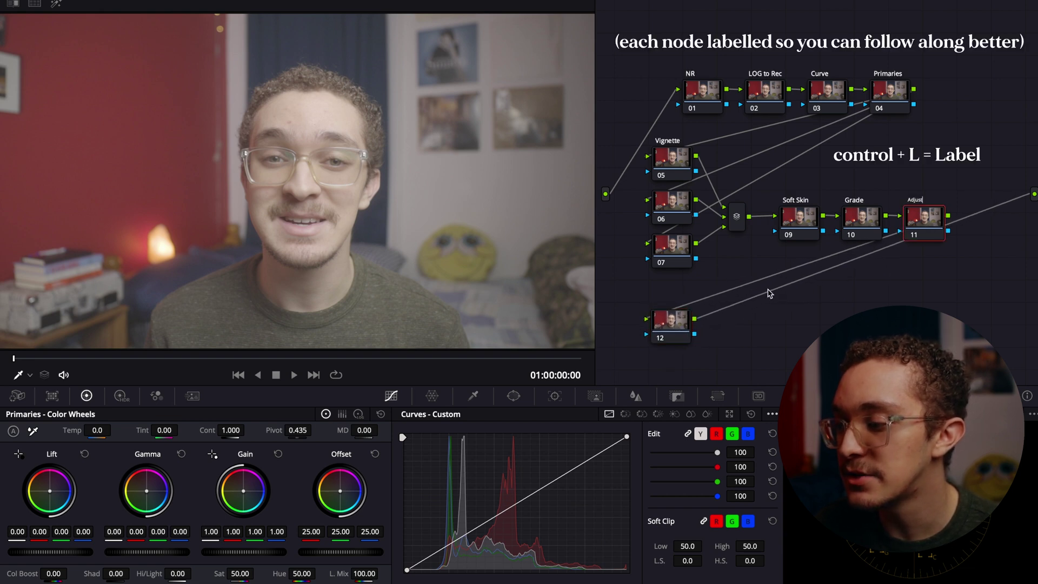
click(668, 326)
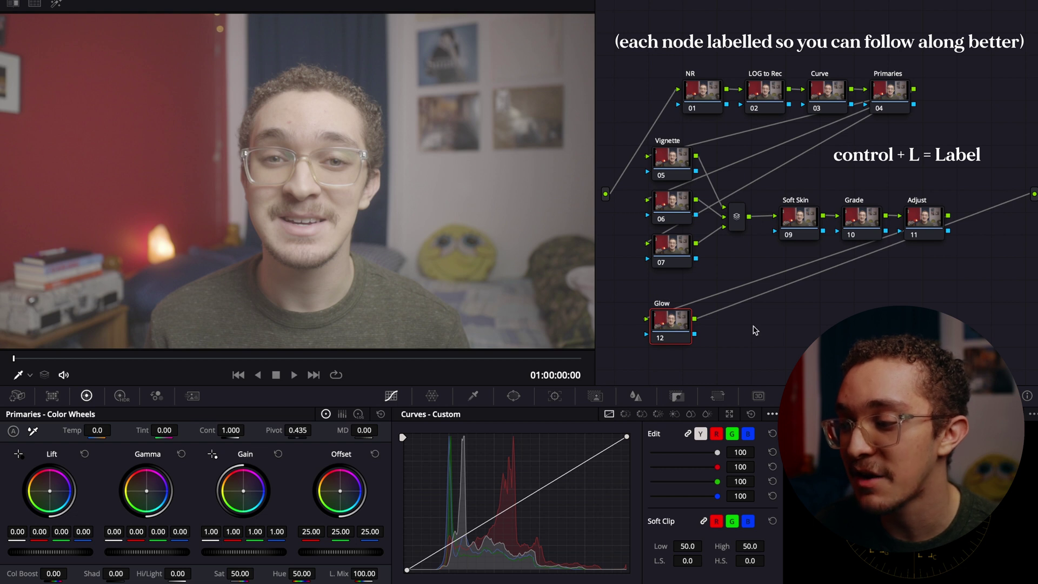
Step: On the LOG to Rec node, set the overall Lift to -0.06 and Gamma to -0.02
click(766, 90)
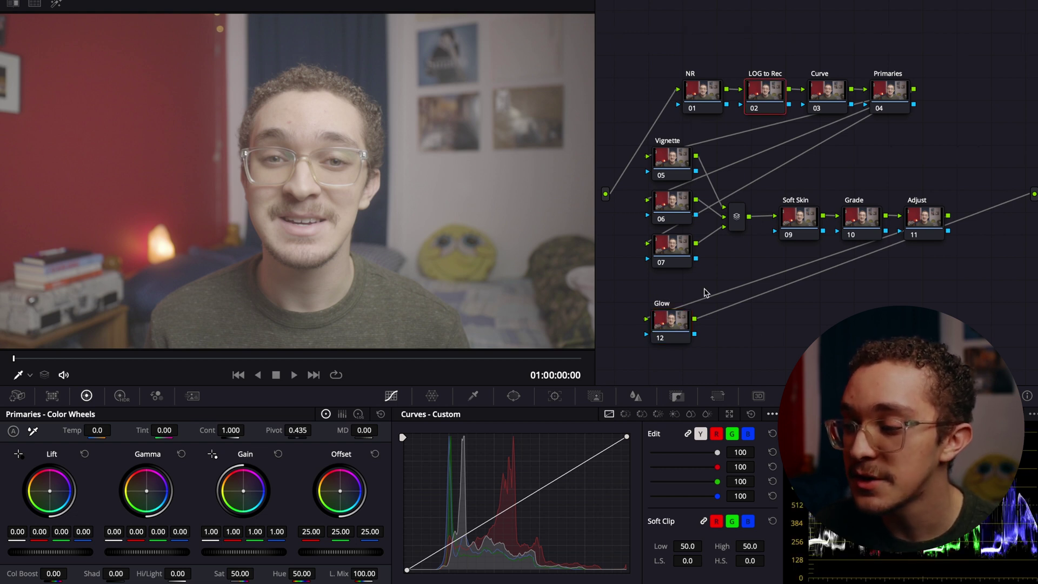
drag(74, 557, 67, 557)
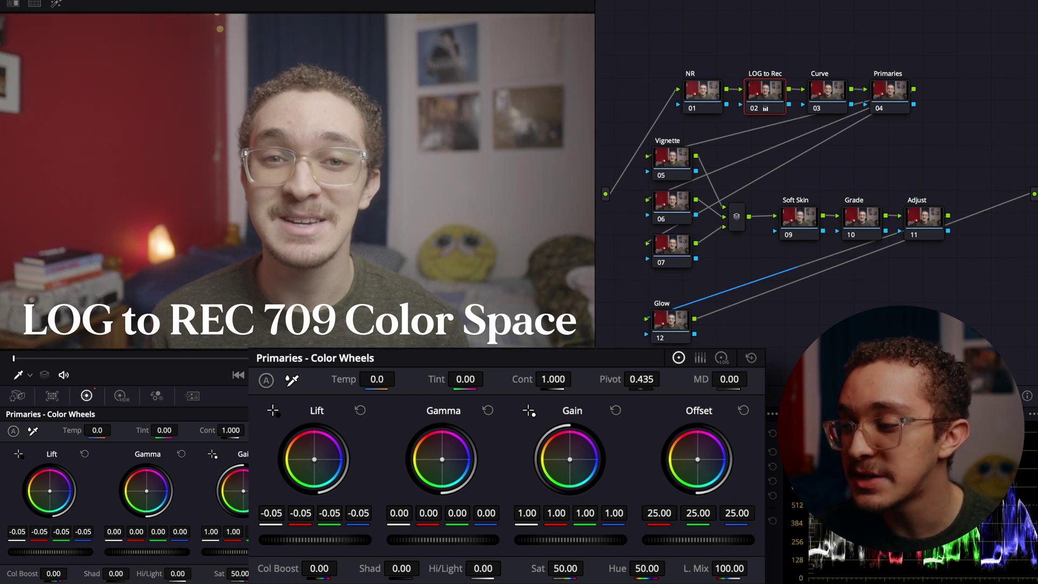
drag(147, 552, 145, 554)
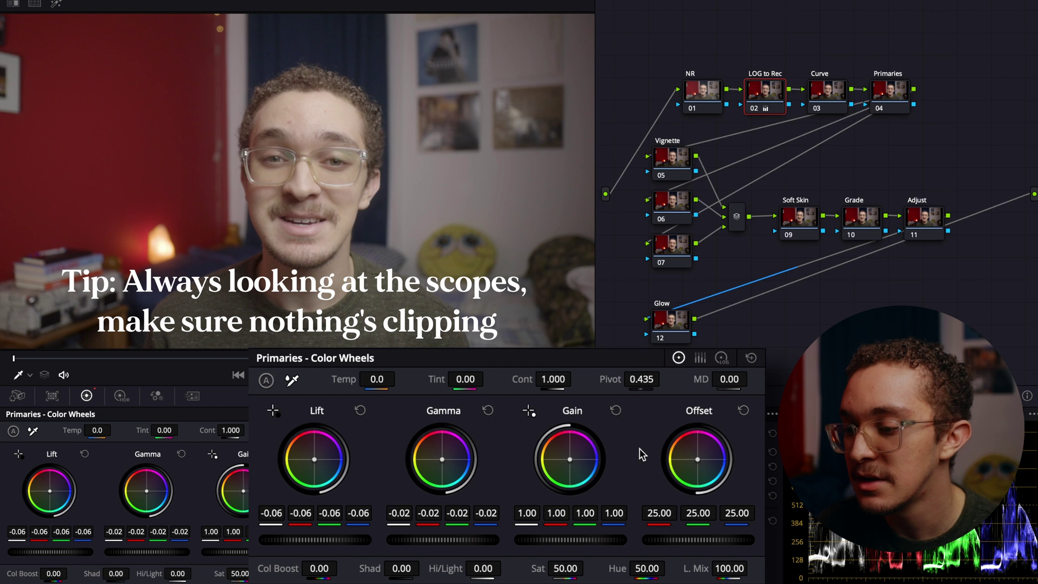
Step: Set the LOG to Rec node's Offset to 23.64 red, 23.96 green and 25.72 blue
drag(659, 512, 651, 512)
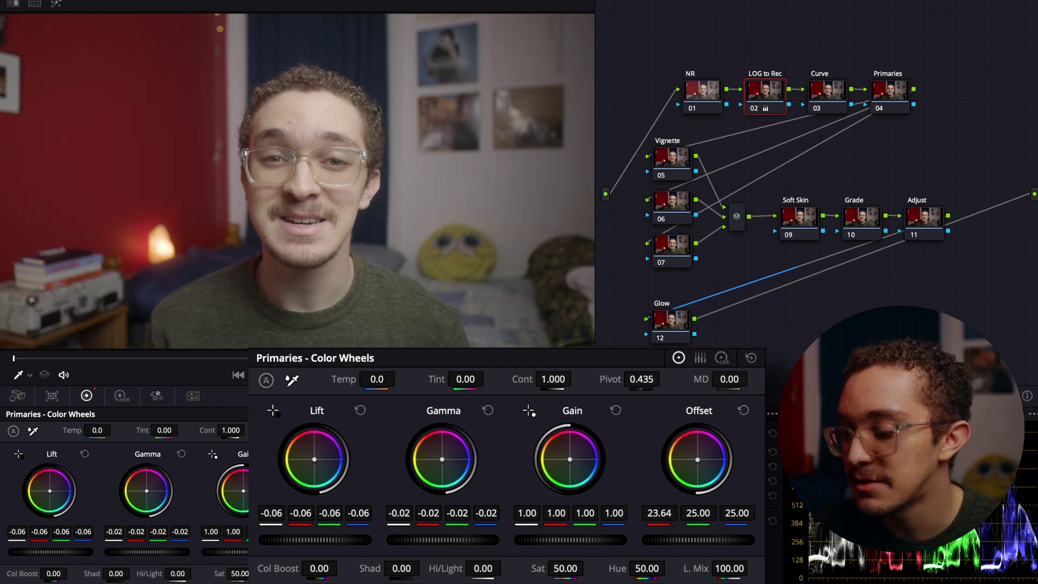
drag(701, 518, 687, 517)
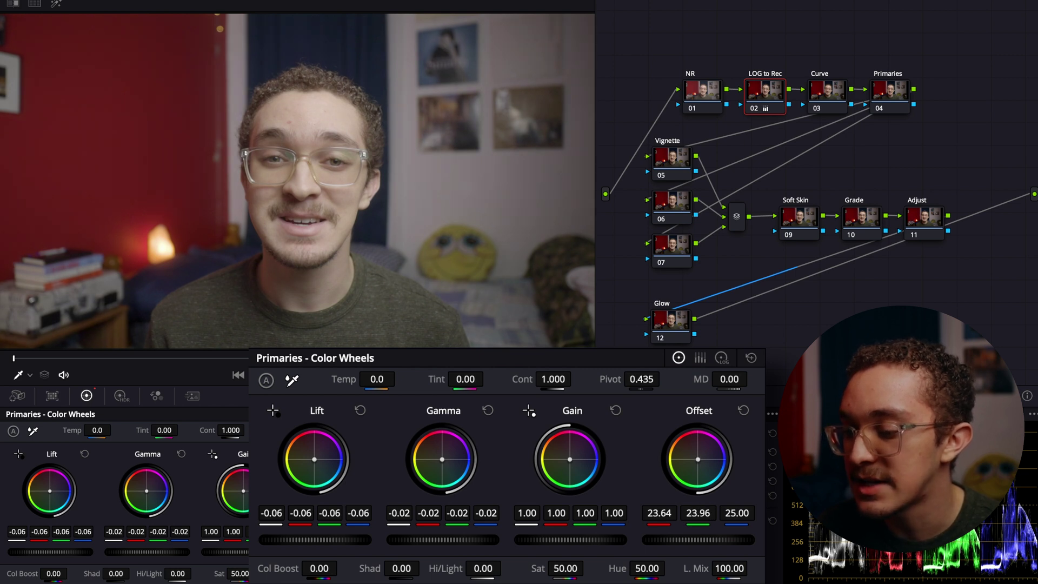
drag(743, 514, 755, 514)
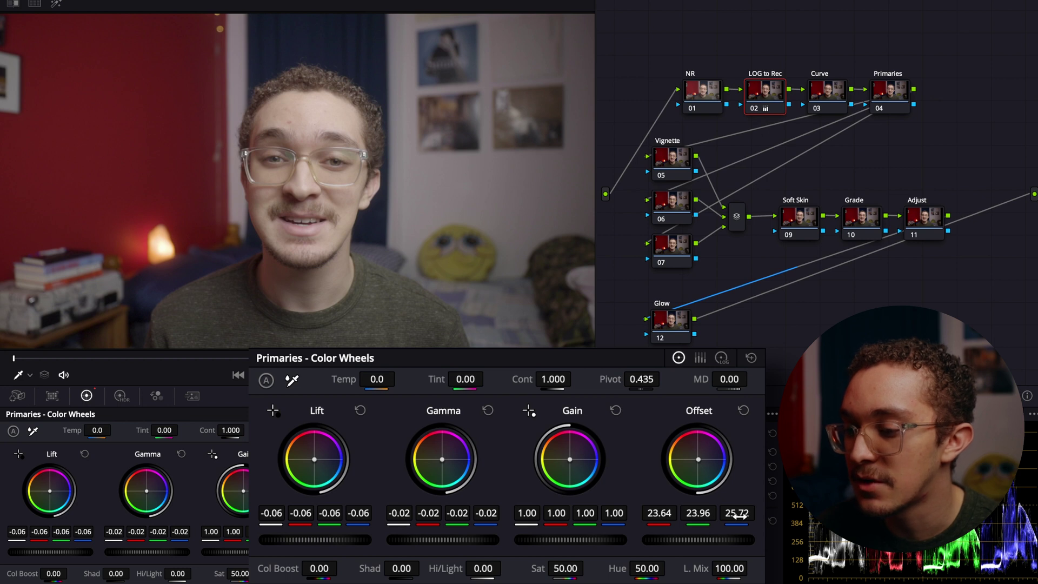
Step: Set the LOG to Rec node's highlights to -78.00, contrast to 1.206 and pivot to 0.421
drag(483, 568, 458, 573)
mouse_move(553, 379)
mouse_down()
mouse_move(584, 379)
mouse_move(562, 379)
mouse_up()
mouse_move(641, 379)
mouse_down()
mouse_move(657, 379)
mouse_move(634, 379)
mouse_move(644, 379)
mouse_up()
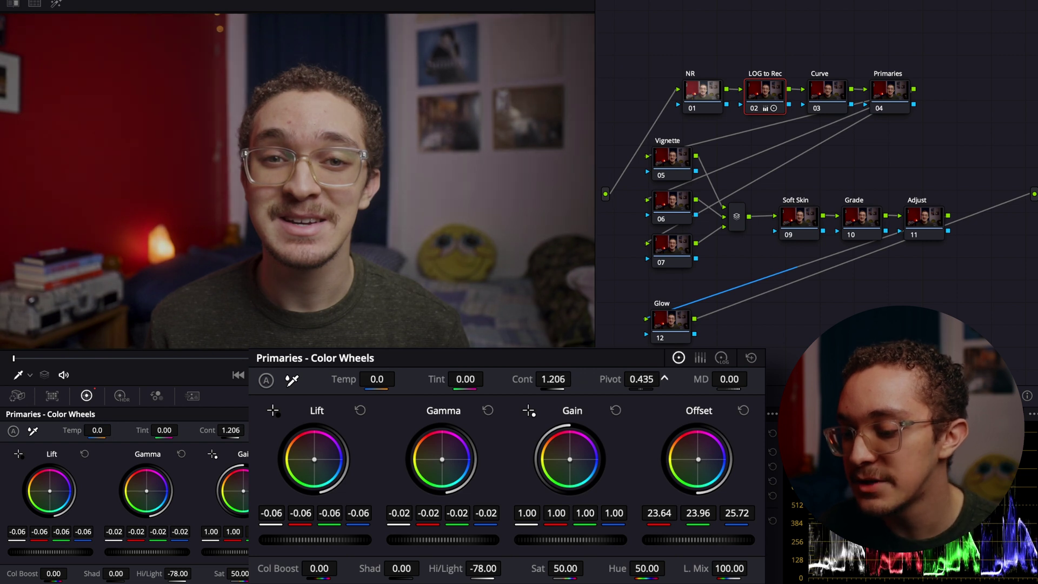
Step: Set the LOG to Rec node's saturation to 63.60, then slightly raise its temperature and lower its tint
drag(565, 568, 581, 568)
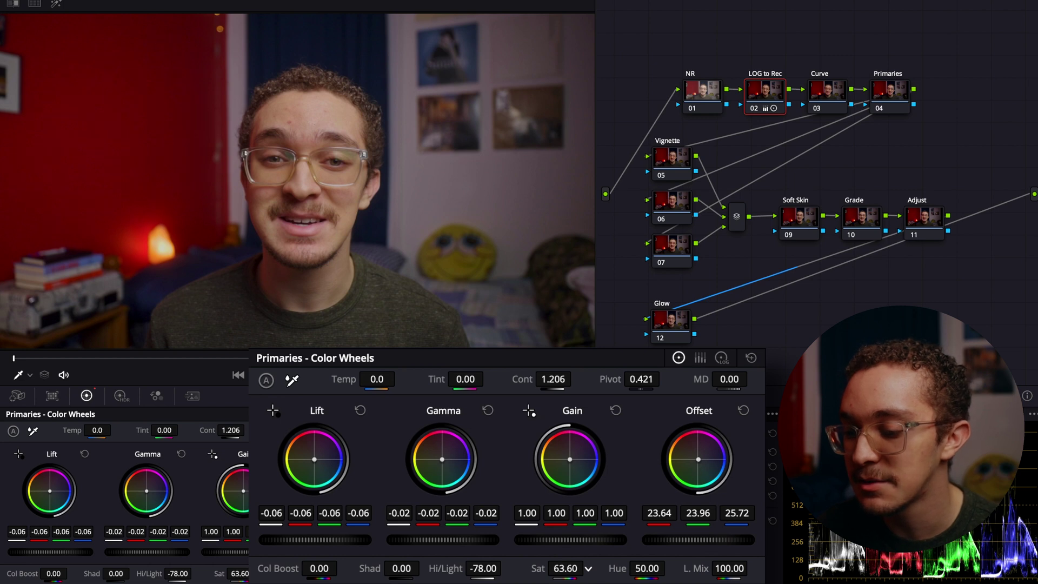
drag(377, 379, 385, 379)
drag(466, 379, 457, 379)
Step: On the Curve node, shape a custom curve with a lowered white point, raised highlights, lowered shadows and an anchor point in the deep shadows
click(827, 91)
drag(667, 385, 665, 406)
drag(599, 437, 600, 427)
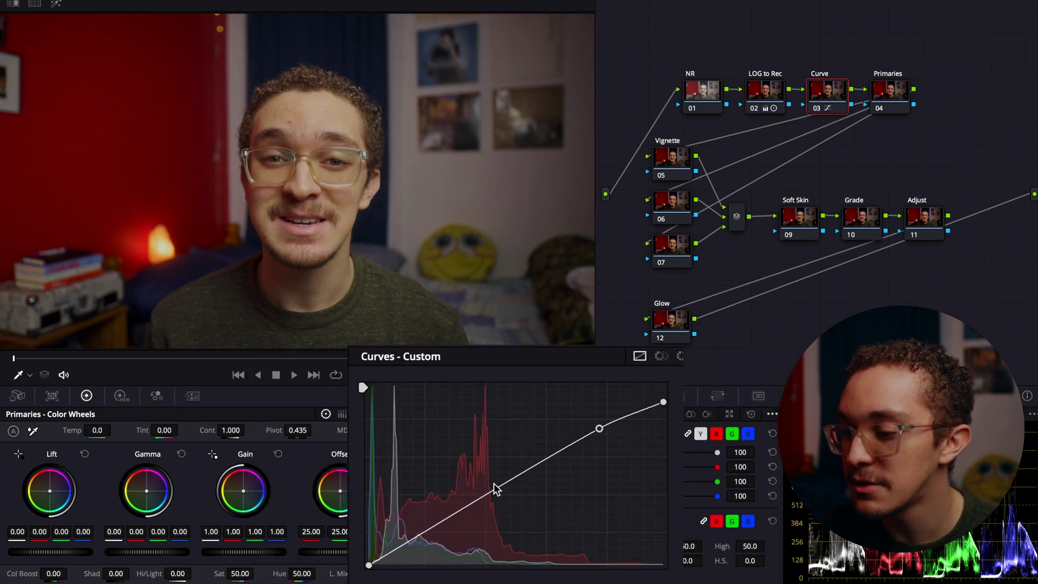
drag(455, 519, 445, 523)
click(417, 539)
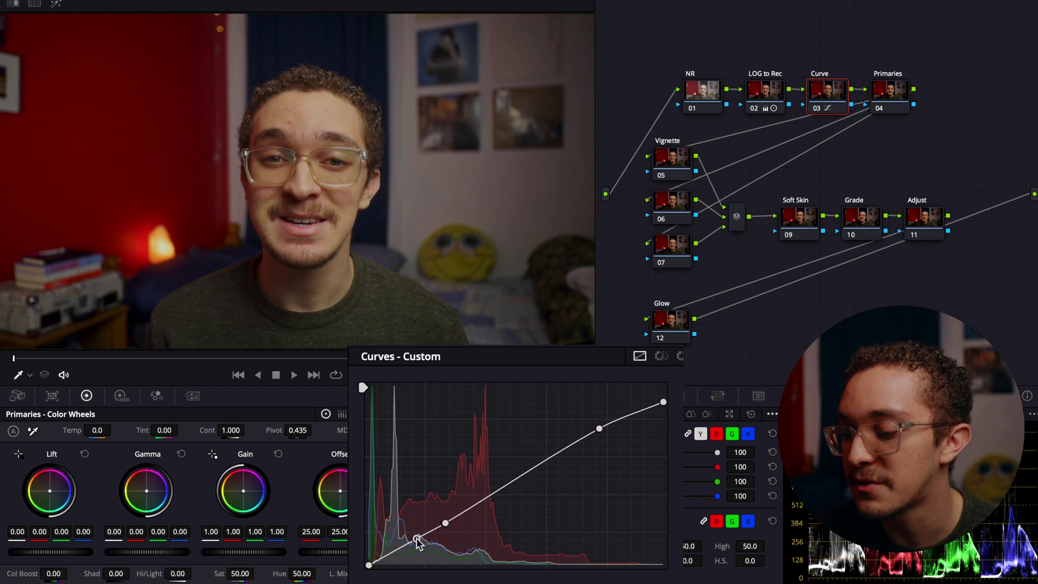
Step: On the Primaries node, add control points for all six preset hues to the Hue Vs Hue curve
click(877, 110)
click(626, 414)
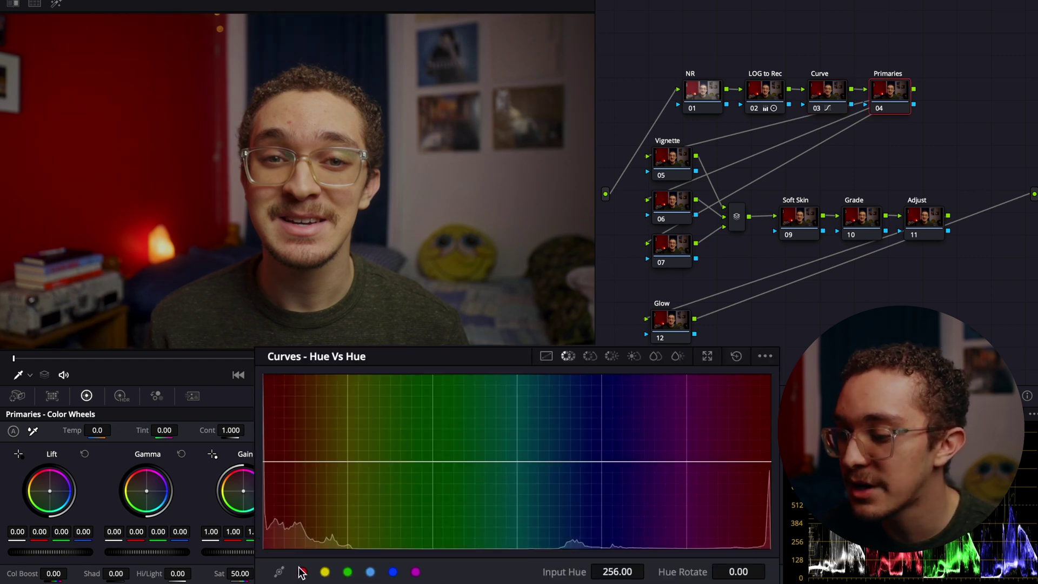
click(444, 574)
click(460, 575)
click(478, 575)
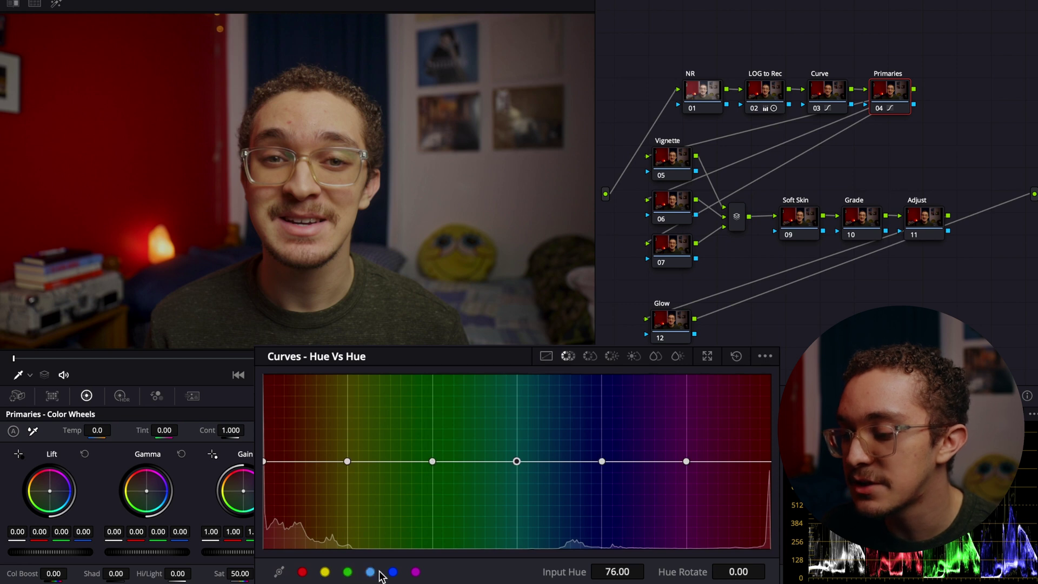
Step: Rotate the yellow hue by 4.00 on the Hue Vs Hue curve, sample the forehead skin tone and adjust the reddish end of the curve
drag(348, 463, 346, 460)
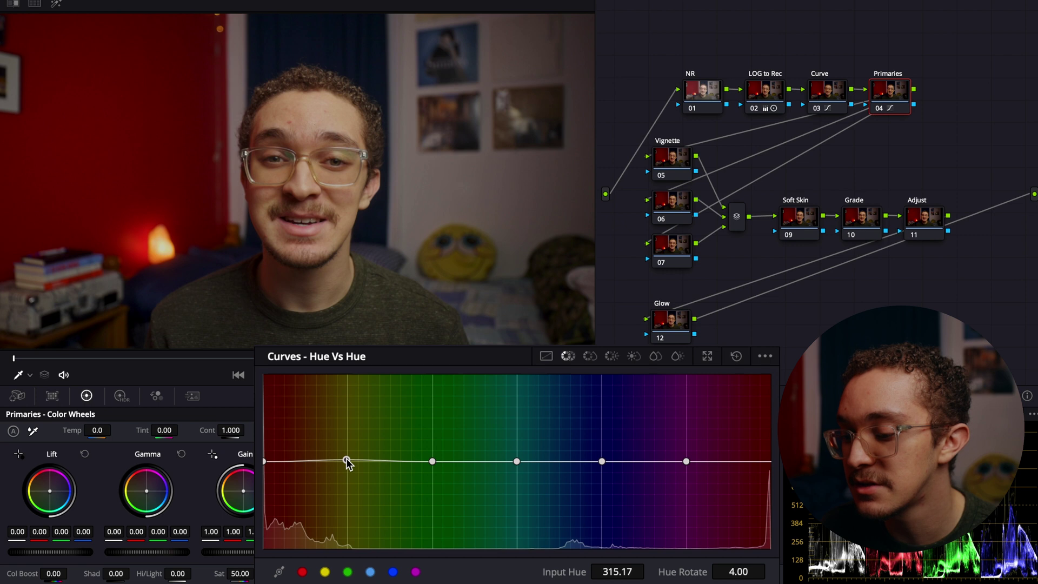
click(320, 117)
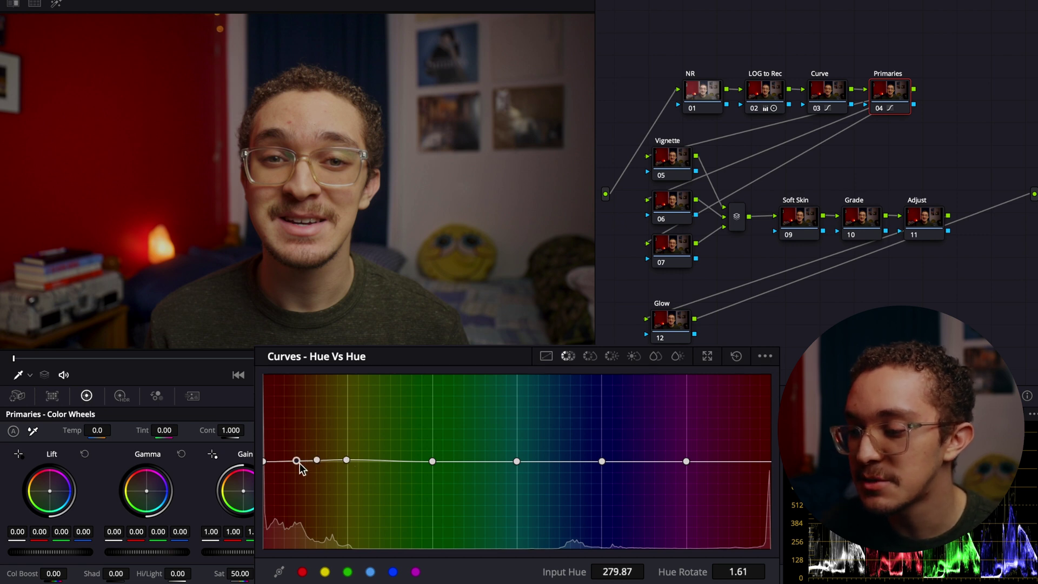
drag(297, 460, 266, 466)
Step: Reduce green, cyan and blue saturation with the Primaries node's Hue Vs Sat curve, lowering green the most
click(590, 356)
drag(433, 461, 432, 510)
drag(517, 461, 516, 492)
drag(602, 461, 601, 481)
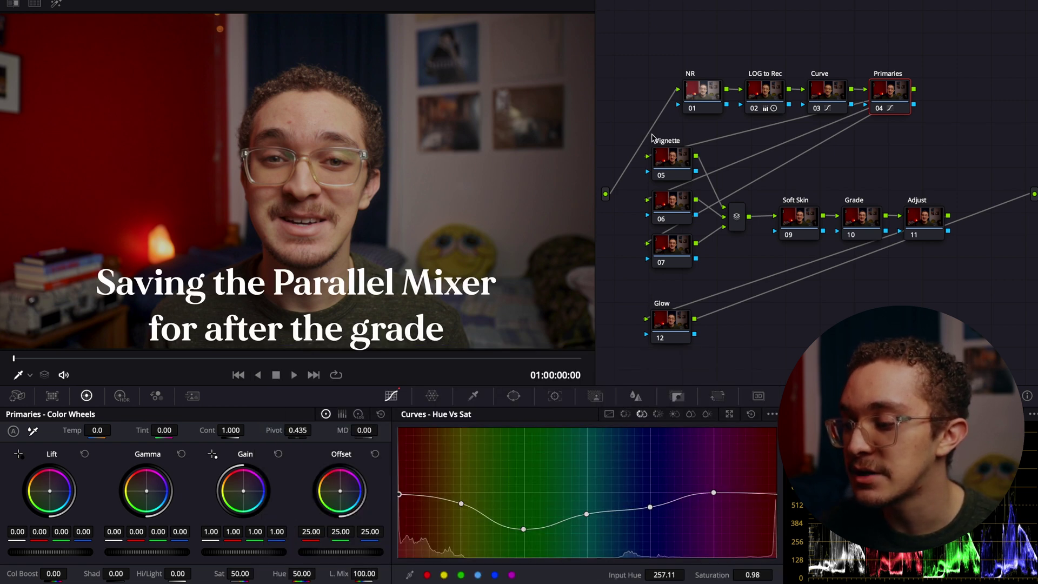
Step: Shift nodes 05, 06, 07 and their mixer together slightly away from Soft Skin, and select the Vignette node
drag(627, 132, 746, 267)
drag(680, 171, 667, 162)
click(636, 135)
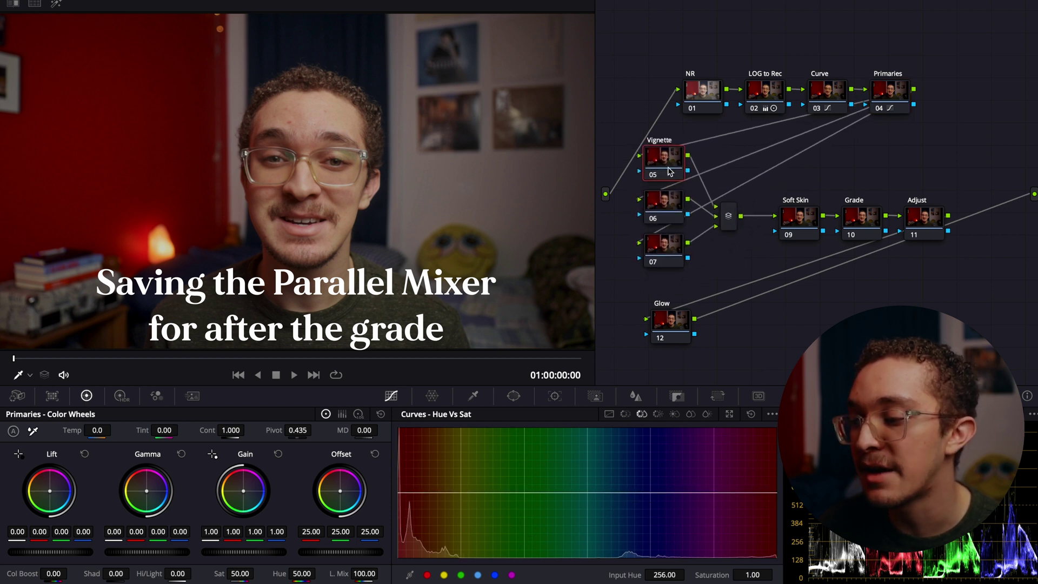
click(728, 219)
click(671, 161)
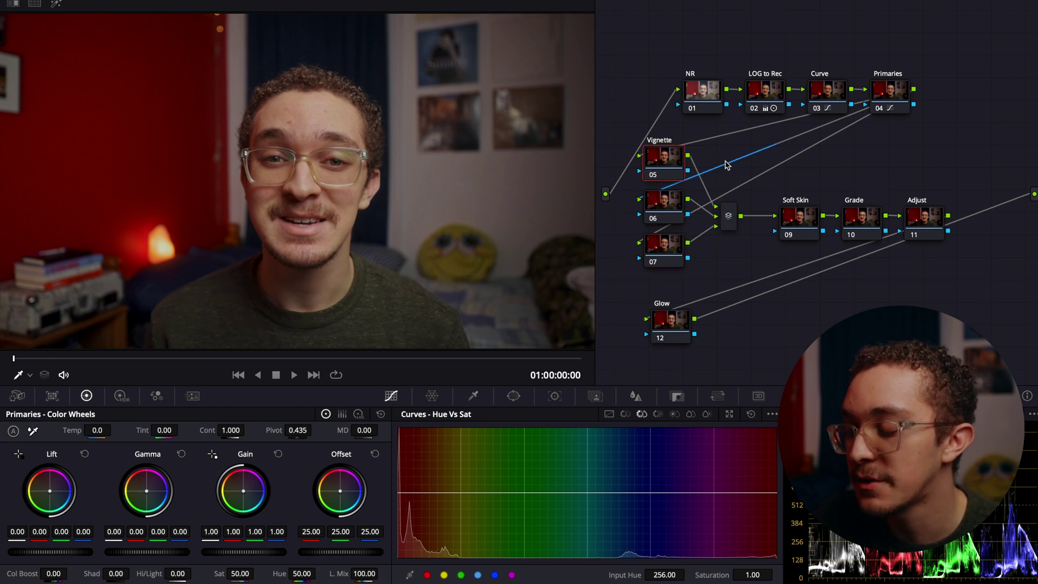
Step: Isolate the skin on the Soft Skin node with an HSL qualifier sampled across the forehead, using a blur radius of 9.2
click(799, 216)
click(608, 414)
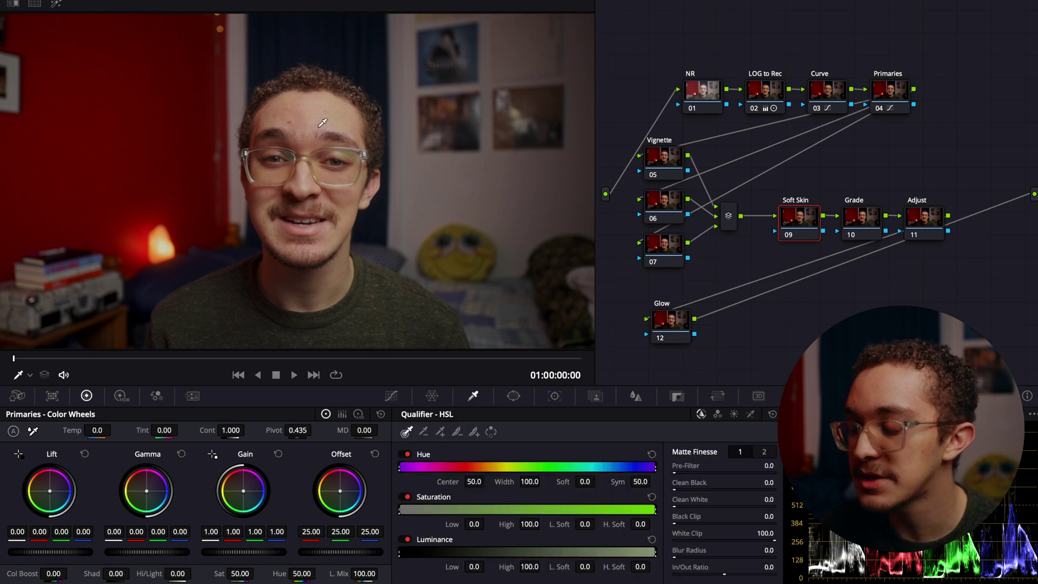
drag(284, 110, 334, 120)
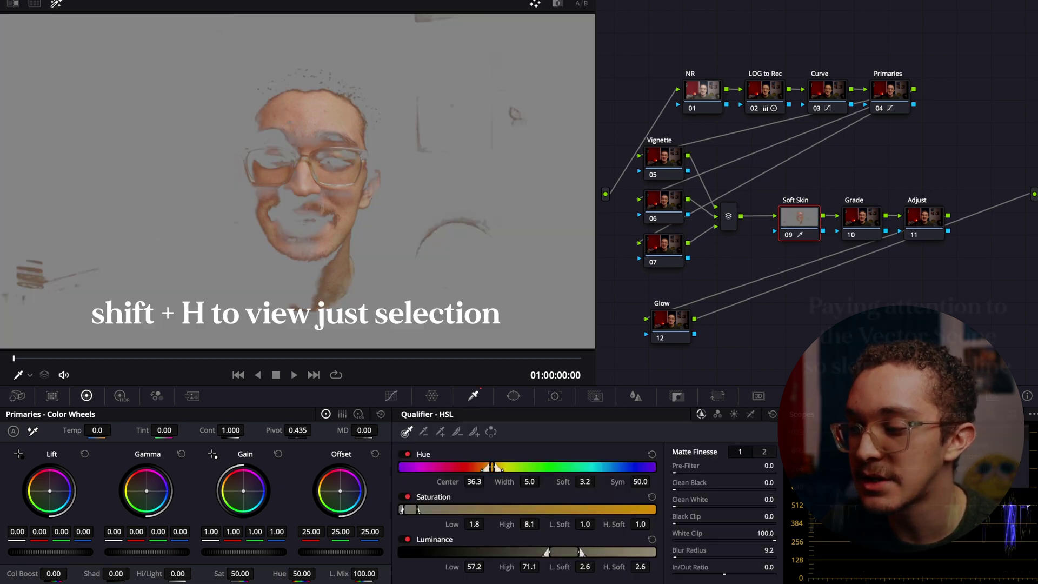
Step: Show the vectorscope, set the Soft Skin node's Offset to 25.16 red, 24.20 green and 24.52 blue, and change its midtone detail
click(962, 414)
click(973, 454)
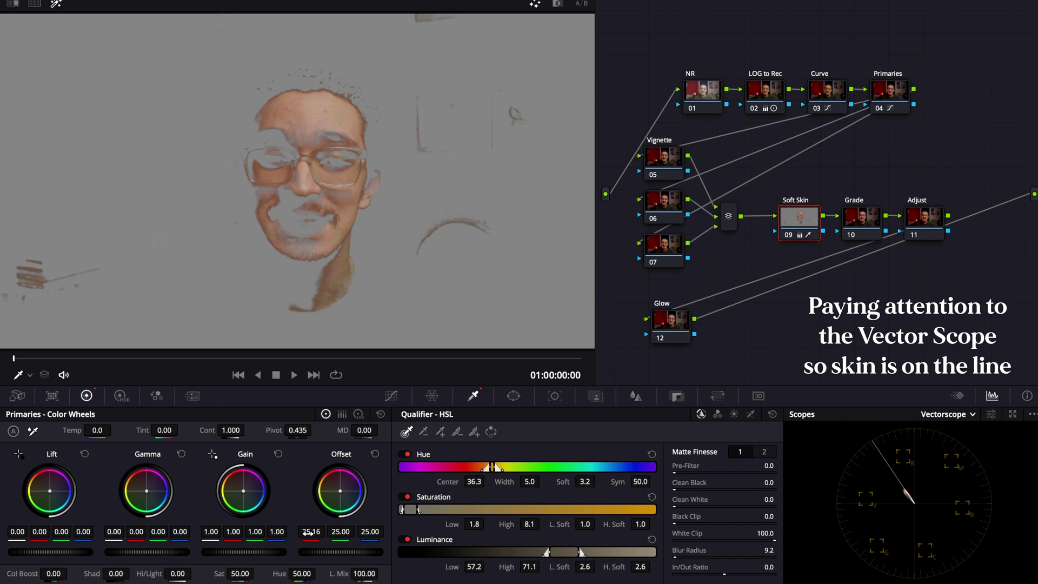
drag(341, 533, 364, 534)
click(363, 431)
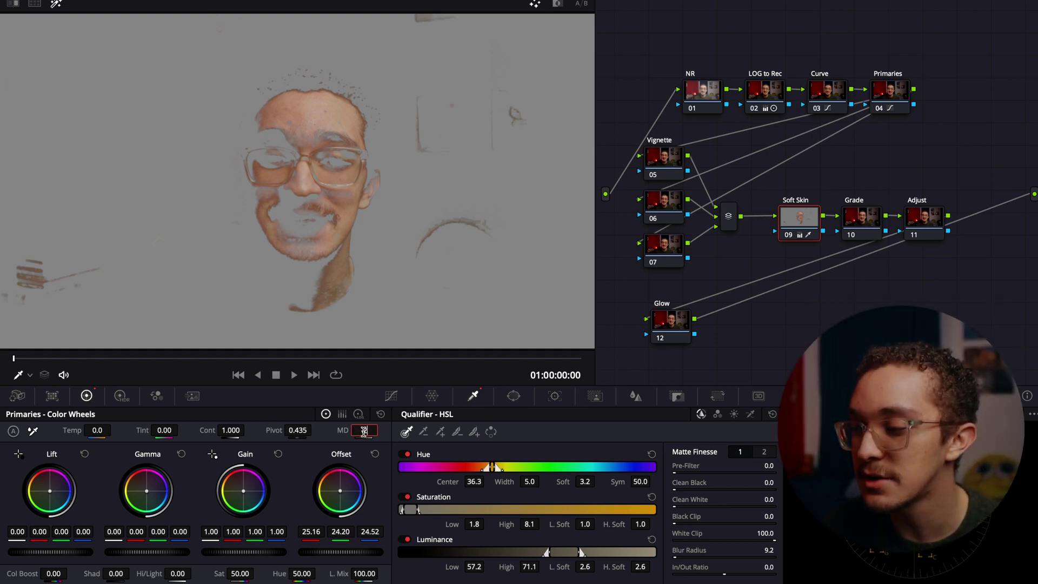
key(Return)
Step: On the Grade node, set Lift to -0.02 red, 0.01 green and 0.02 blue, and Gamma to 0.02 red with slightly lowered blue
drag(862, 221, 863, 207)
drag(39, 531, 38, 532)
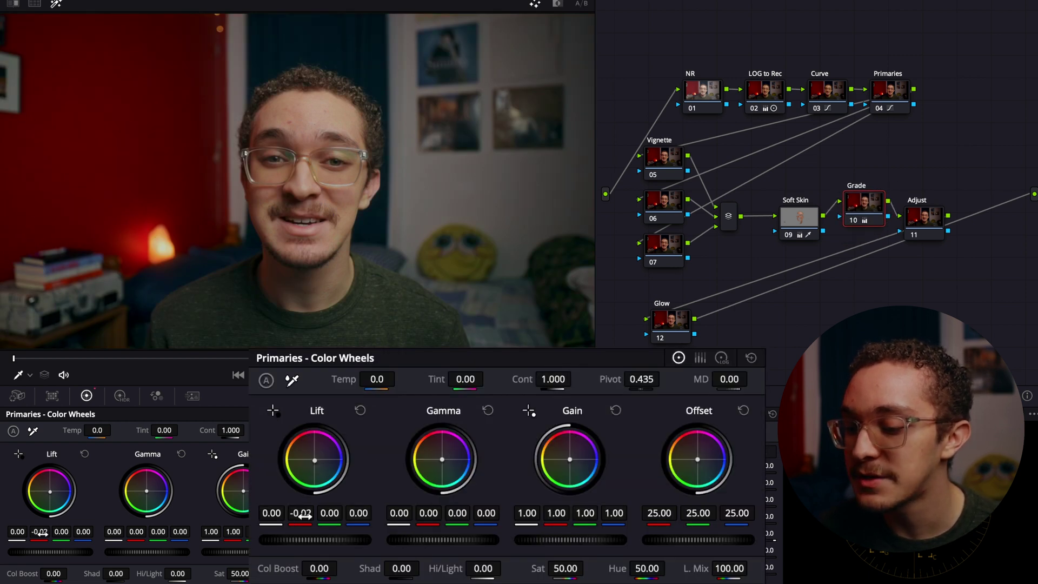
drag(62, 532, 84, 532)
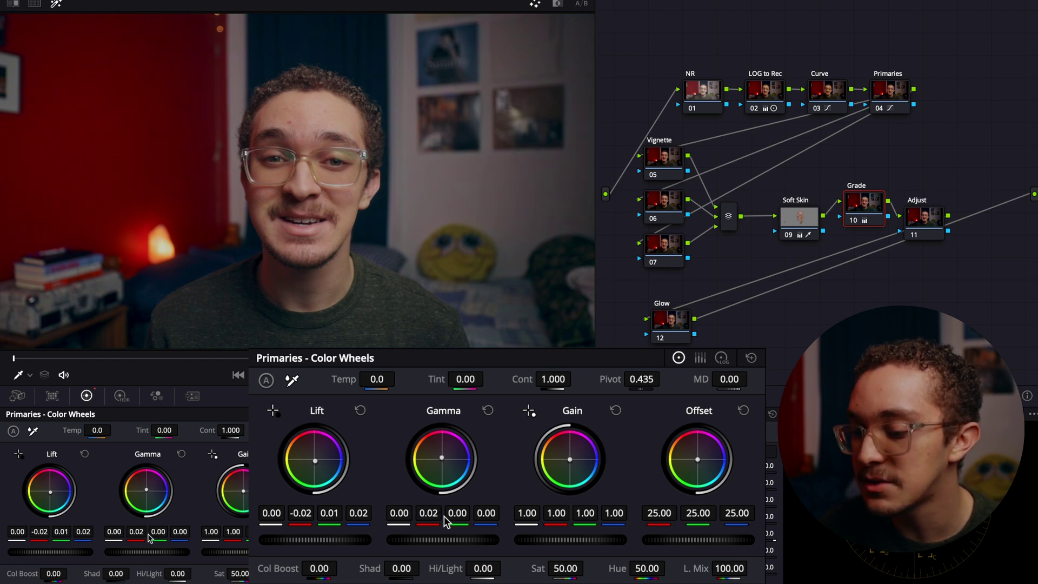
drag(180, 532, 178, 532)
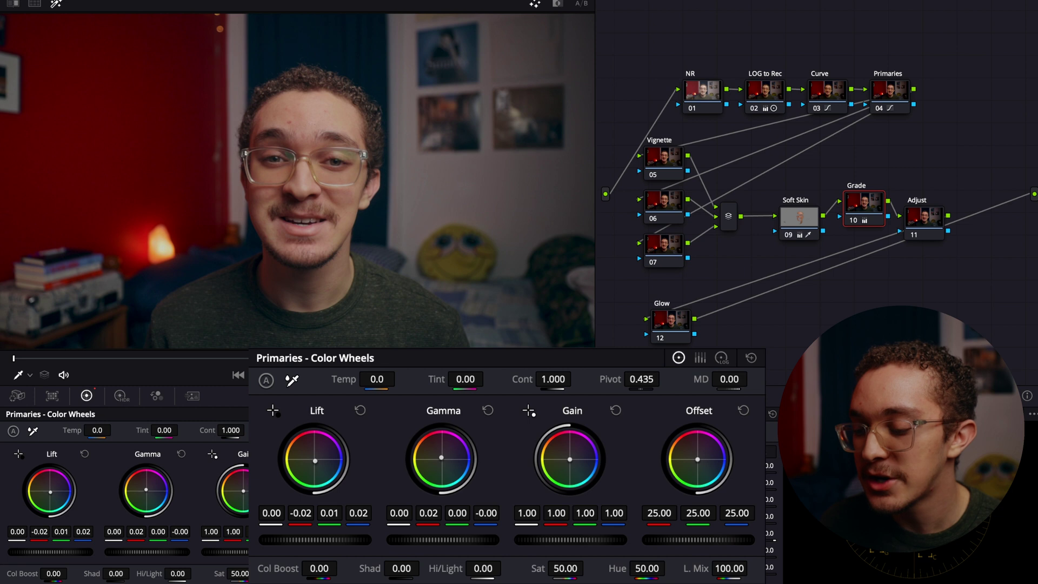
drag(158, 531, 158, 531)
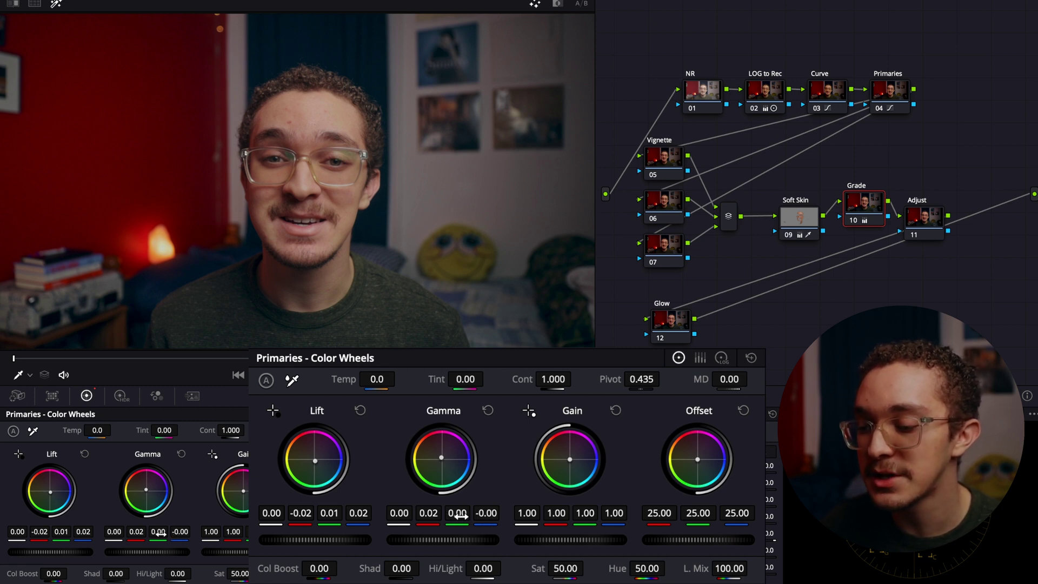
Step: On the Grade node's log wheels, set Shadow to 0.02 red and -0.01 green, and fine-tune the shadow blue and midtone balance
click(721, 358)
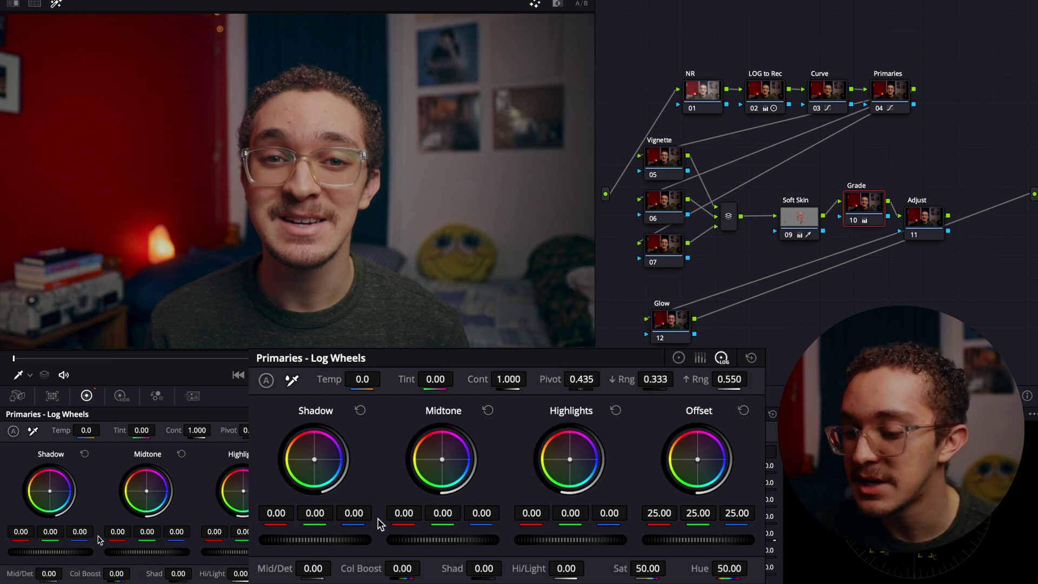
drag(21, 531, 48, 531)
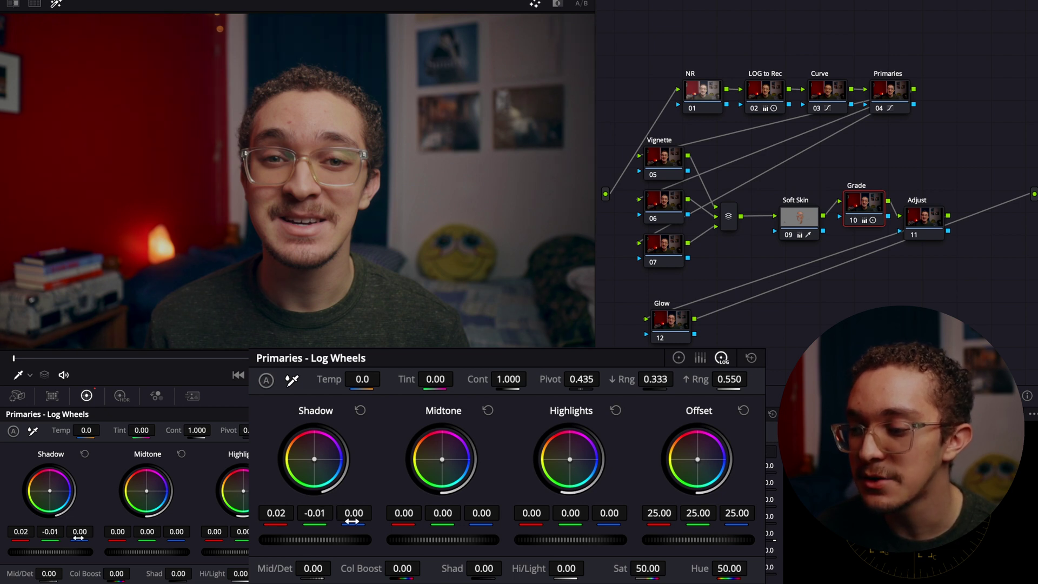
drag(79, 531, 80, 531)
drag(146, 498, 145, 498)
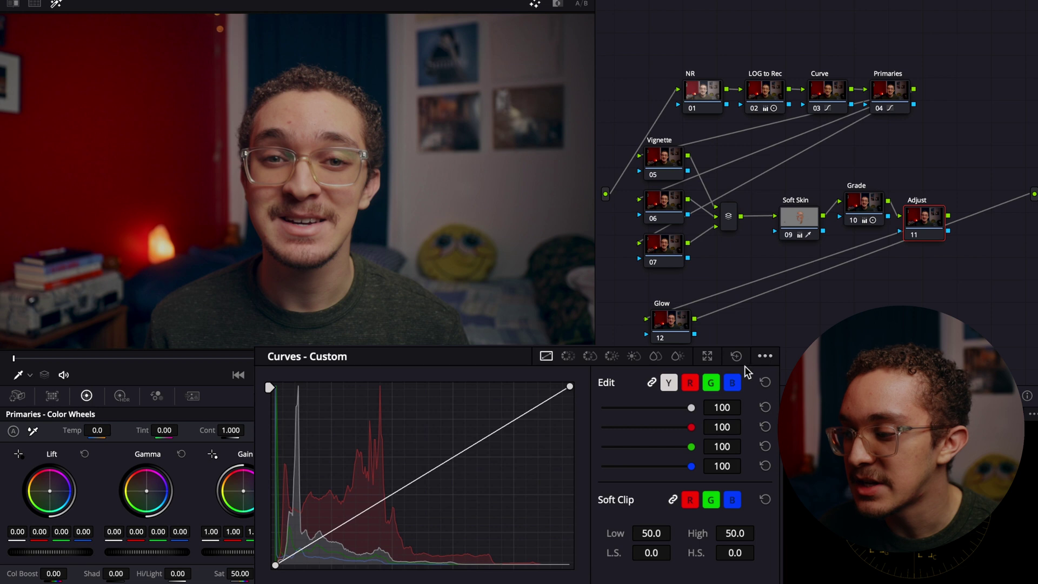
Step: Use editable spline handles on the Adjust node's custom curve to shape a gentle S-curve, lowering the shadow end and raising the highlight end
click(772, 414)
click(795, 502)
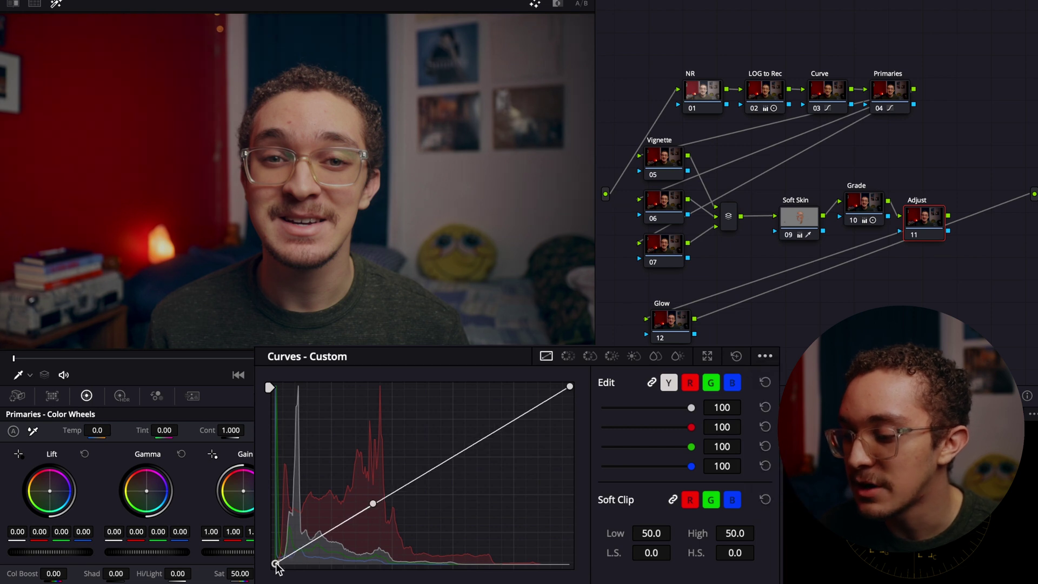
drag(373, 503, 373, 510)
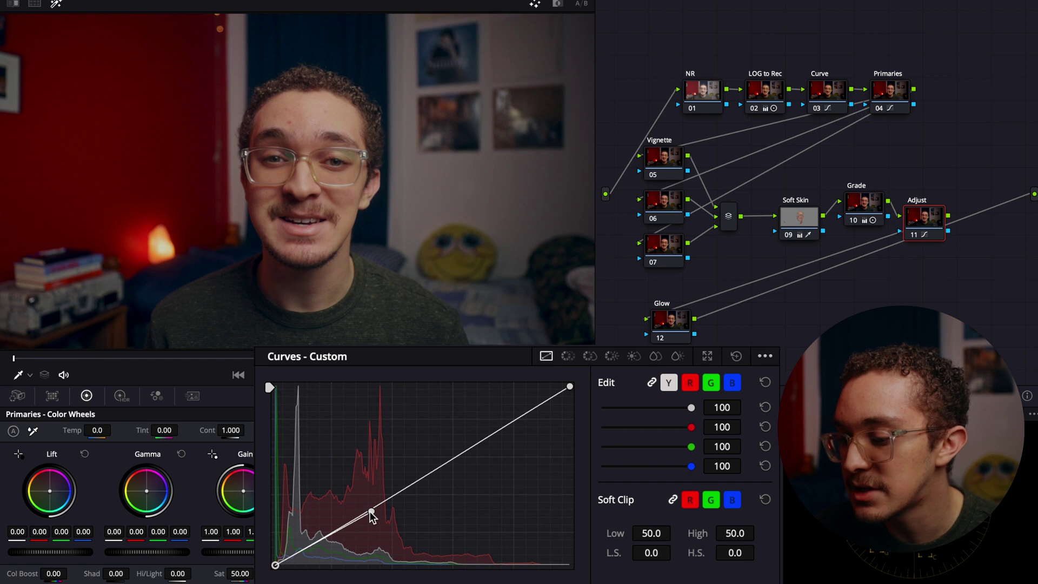
drag(371, 511, 471, 445)
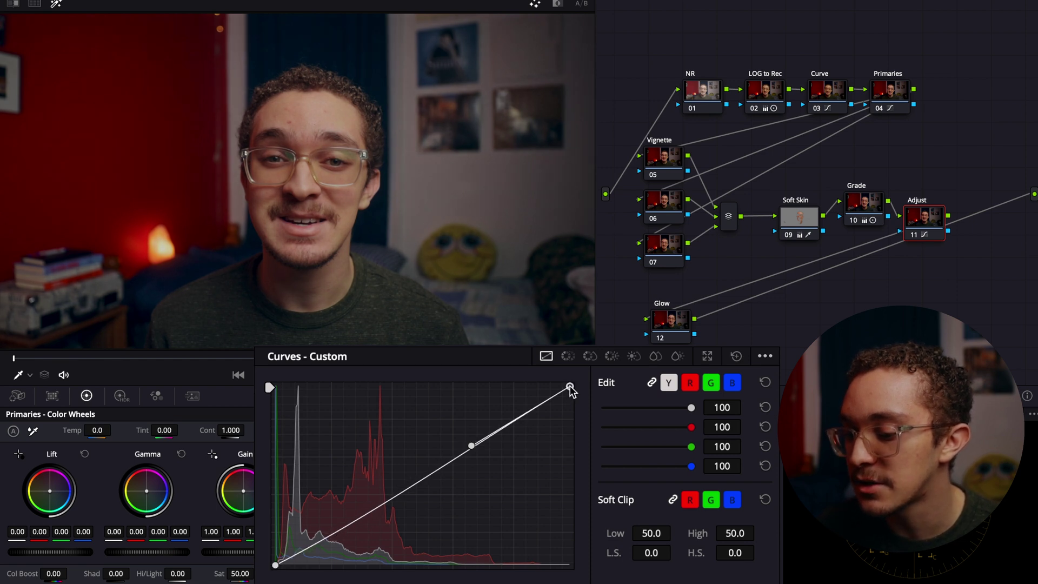
drag(472, 446, 475, 439)
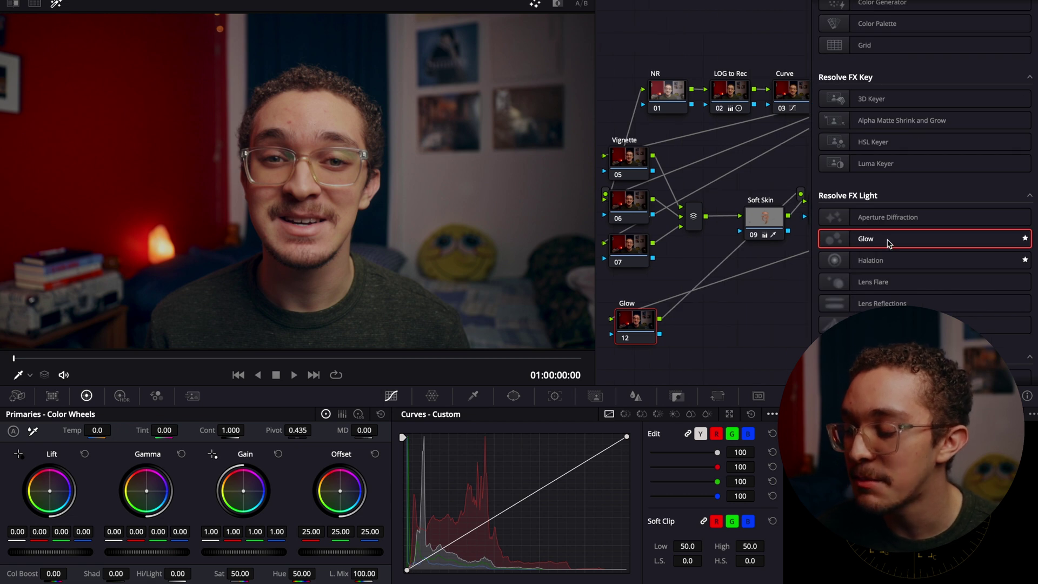
Step: Apply the Glow effect to the Glow node with Softlight compositing, a global blend of 0.458 and an opacity of 0.422
drag(888, 243, 643, 320)
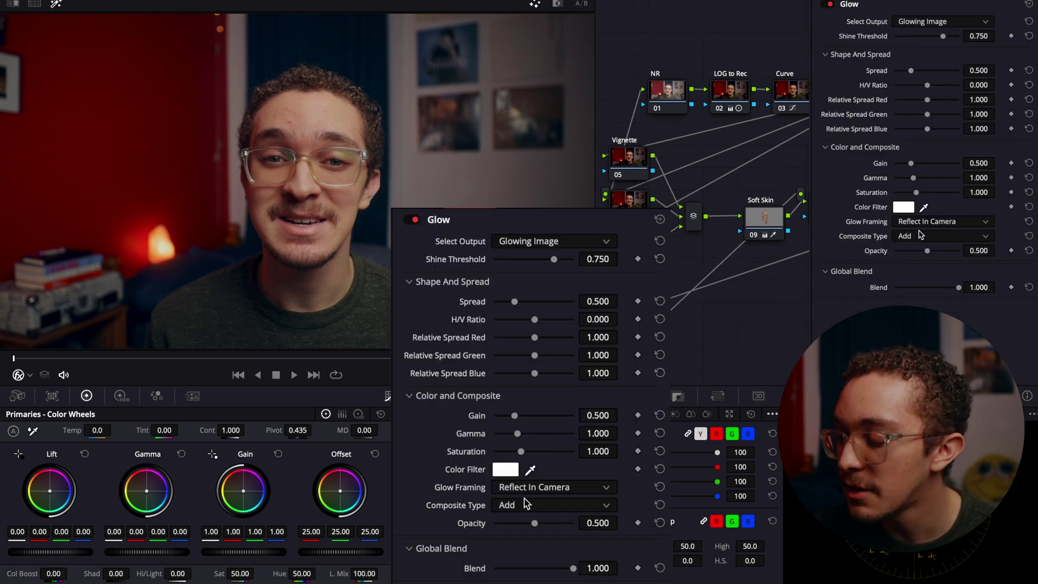
click(921, 235)
click(925, 303)
drag(931, 291, 926, 293)
drag(928, 251, 922, 255)
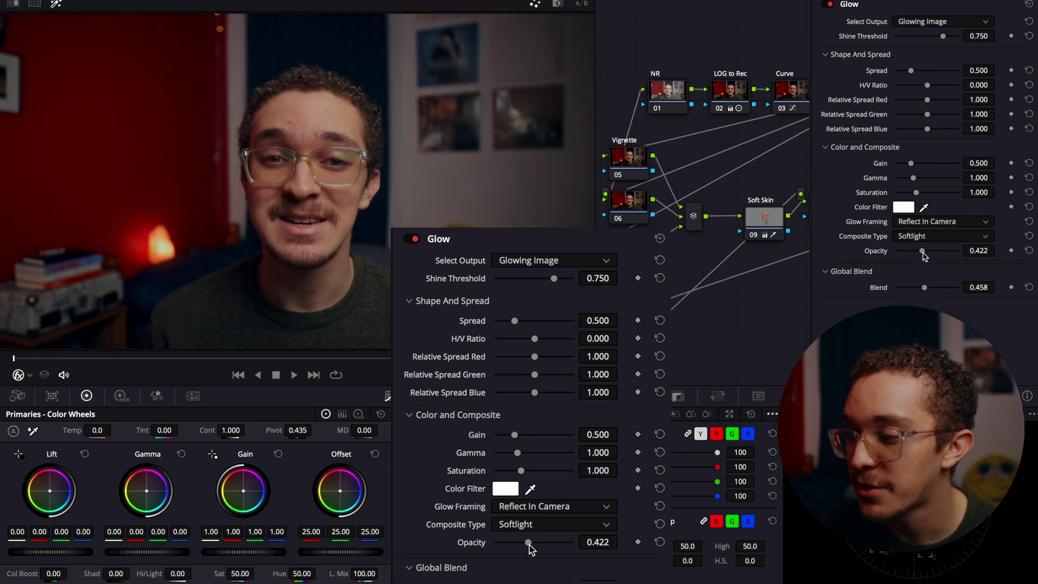
Step: Set the glow's Shine Threshold to 0.377, Spread to 0.144, Gain to 0.236 and Gamma to 1.152, and adjust its saturation
drag(978, 36, 999, 70)
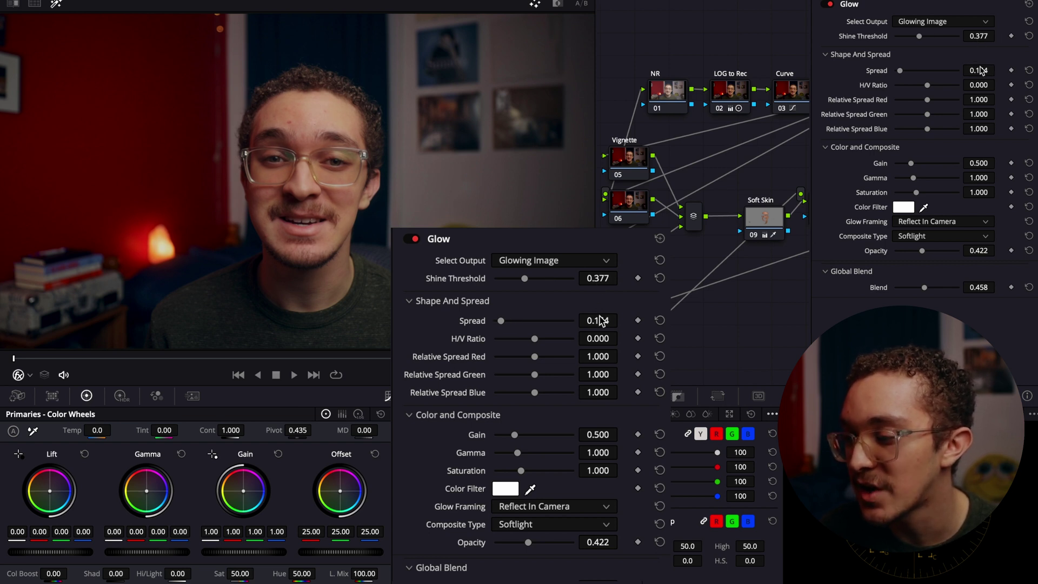
mouse_move(981, 160)
mouse_down()
mouse_move(998, 162)
mouse_move(984, 163)
mouse_up()
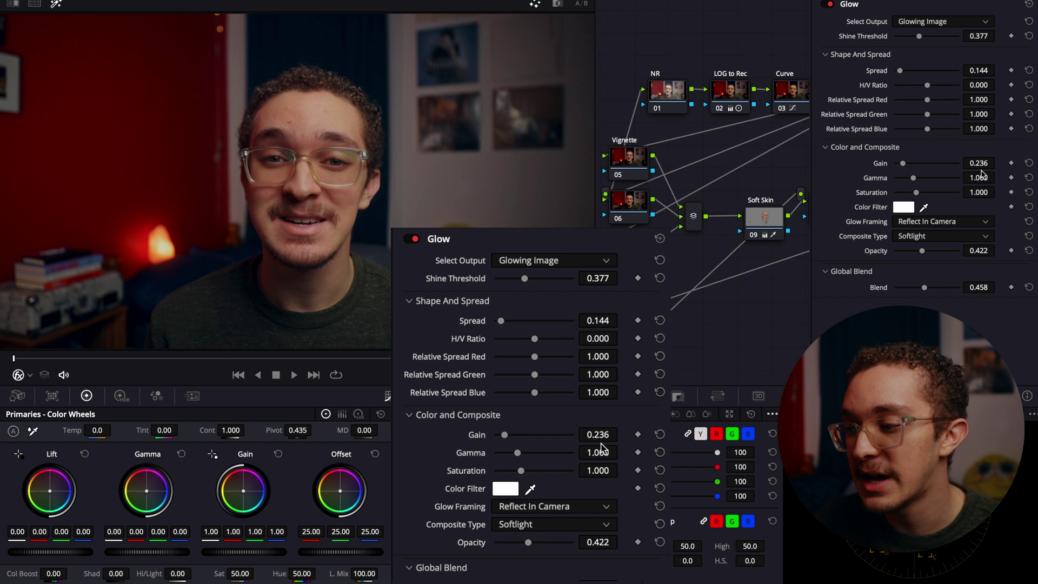
drag(998, 177, 998, 177)
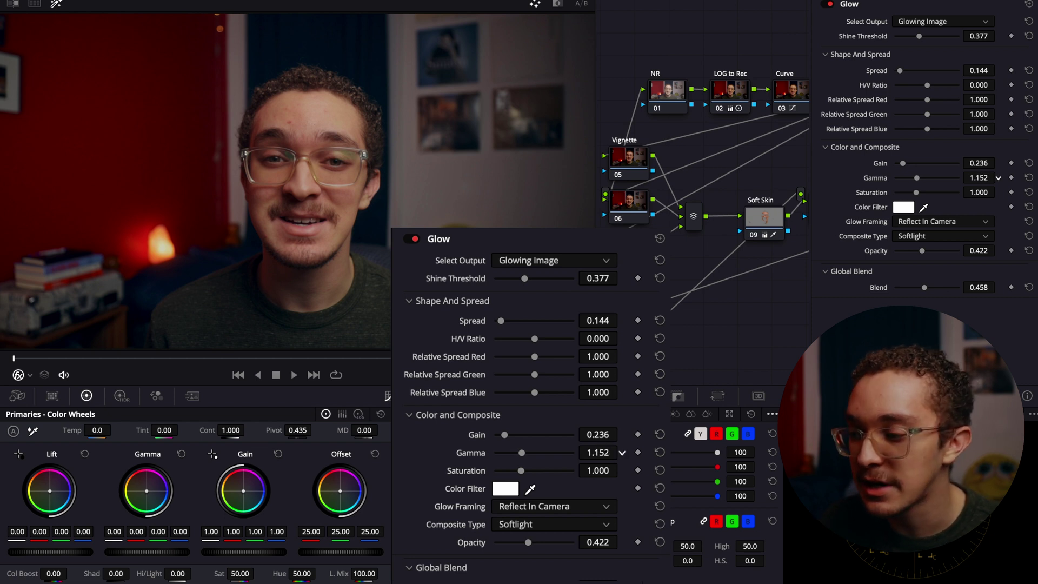
drag(998, 192, 998, 192)
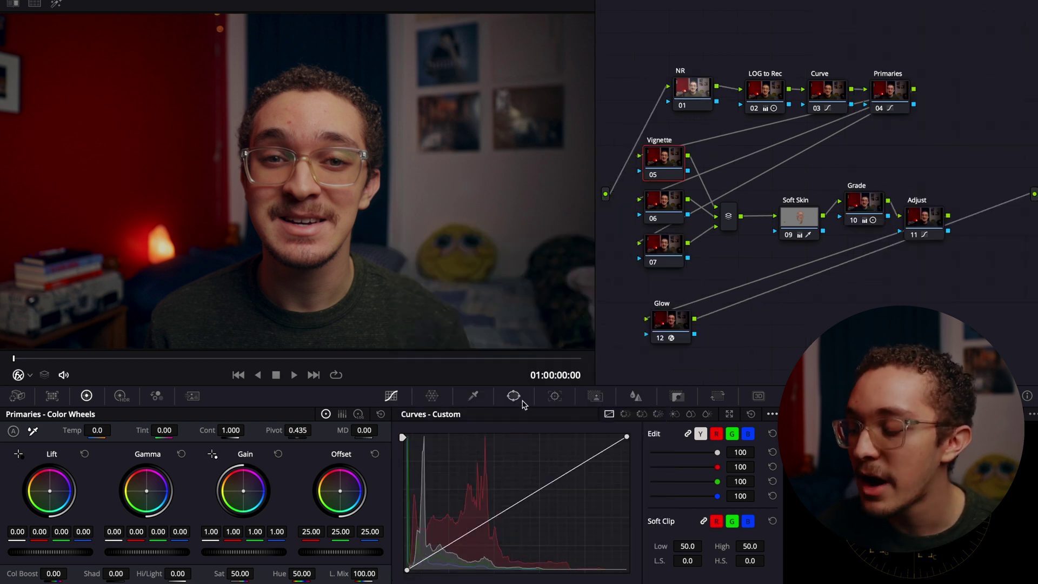
Step: On the Vignette node, start a freehand curve window along the red wall's upper edge, down beside the subject and around the glowing lamp
click(514, 396)
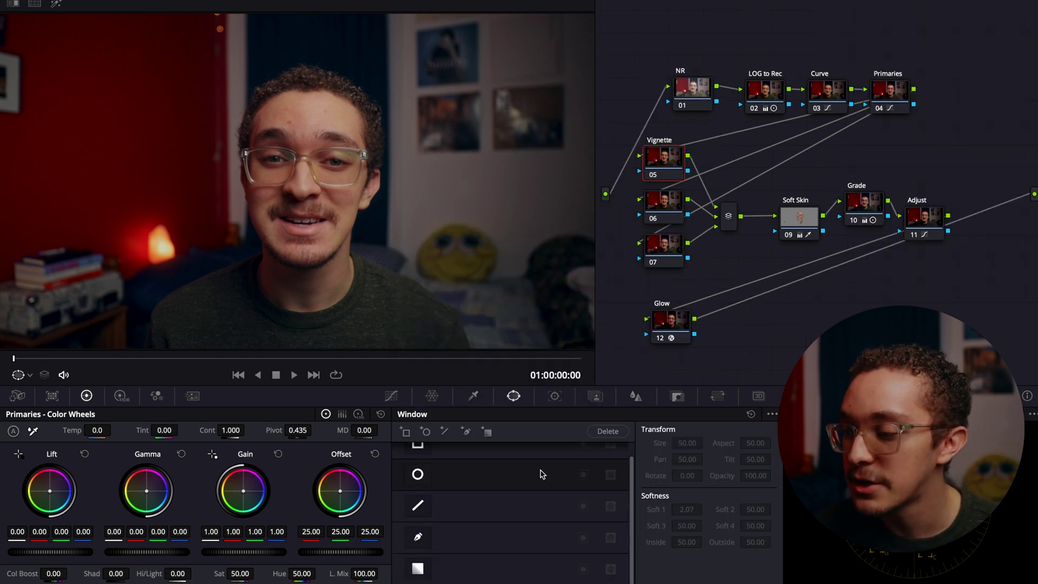
click(419, 538)
click(47, 6)
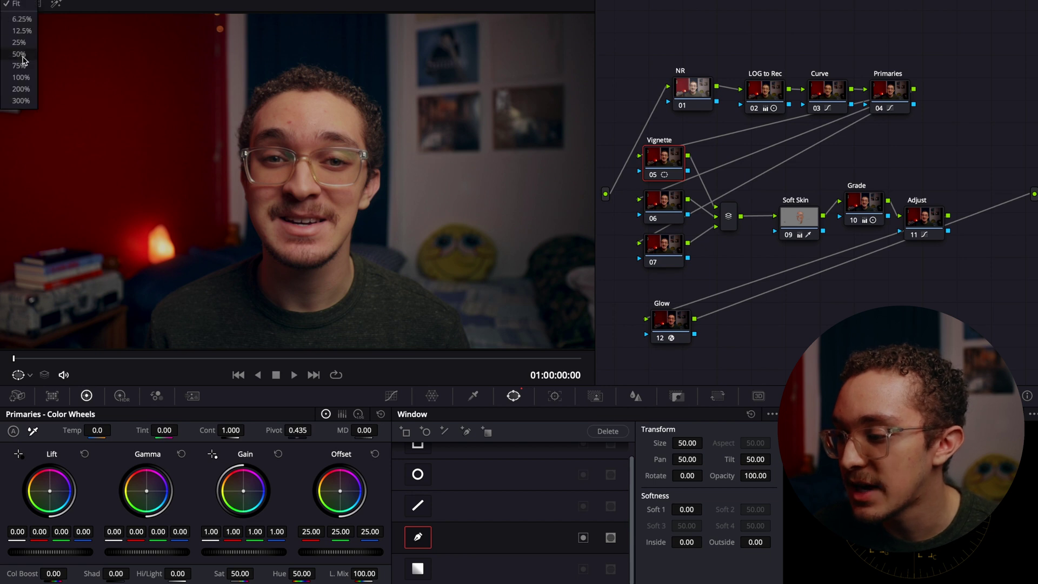
click(21, 77)
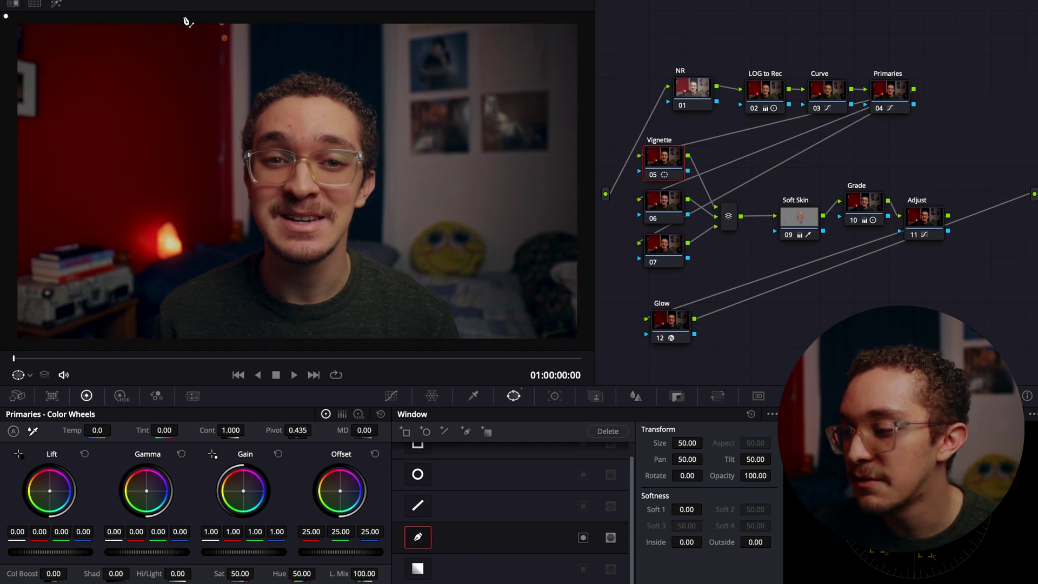
click(231, 16)
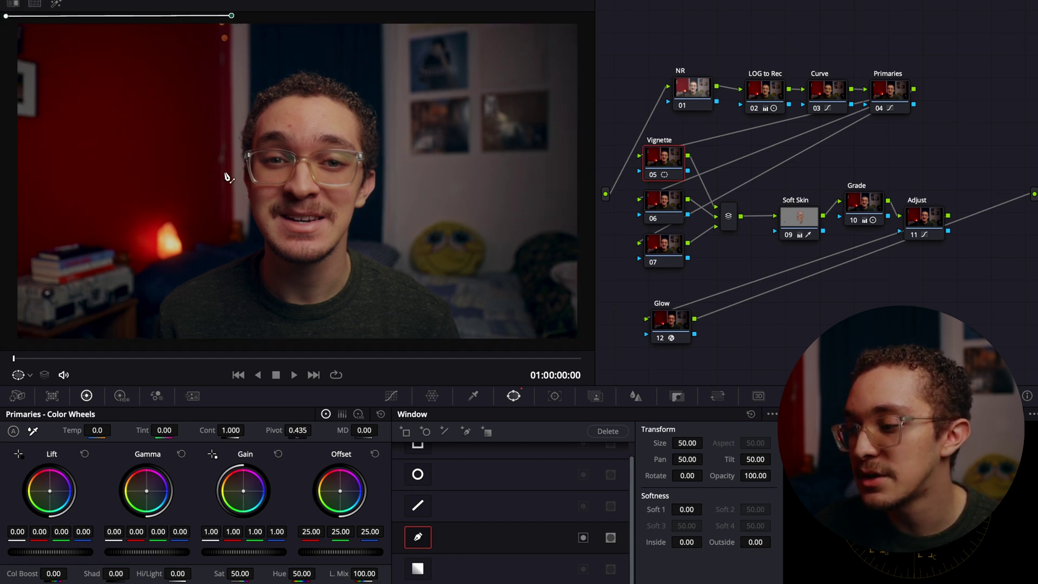
click(232, 235)
click(185, 251)
click(178, 224)
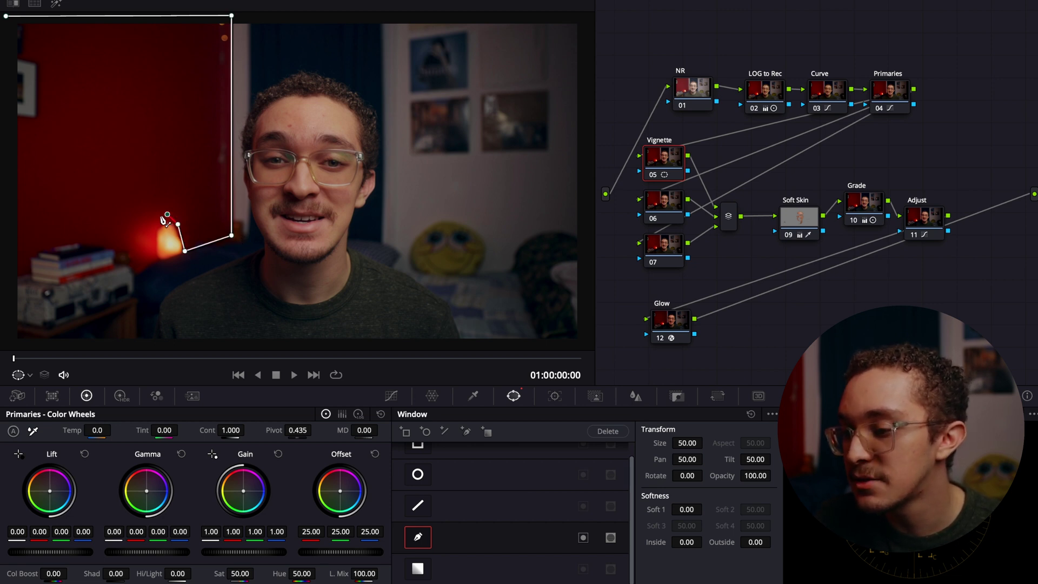
click(147, 222)
click(155, 261)
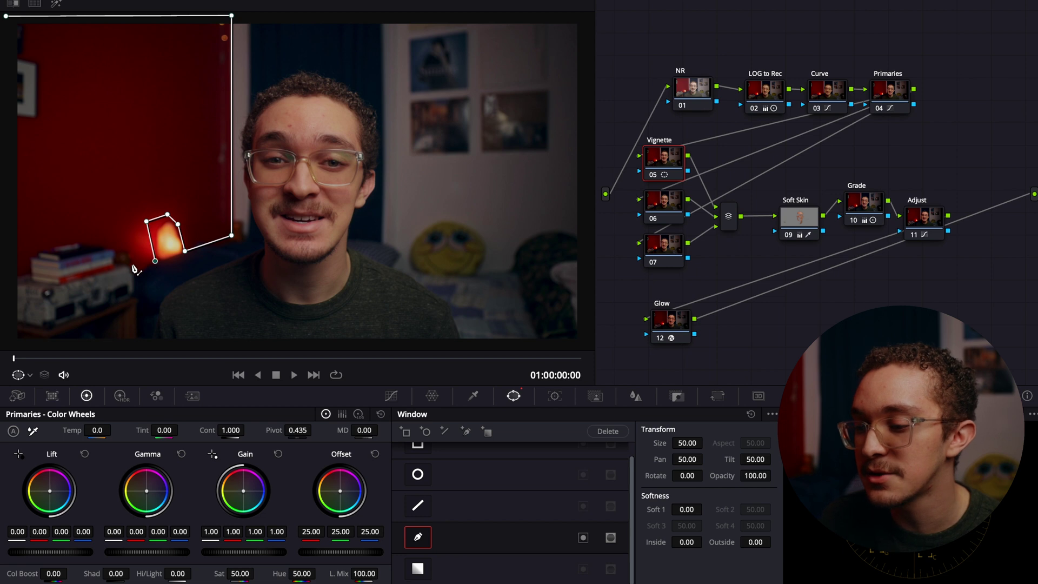
Step: Continue the window outline from the lamp over the stacked books to the frame's edge, and close it at the starting point
click(132, 264)
click(115, 259)
click(113, 247)
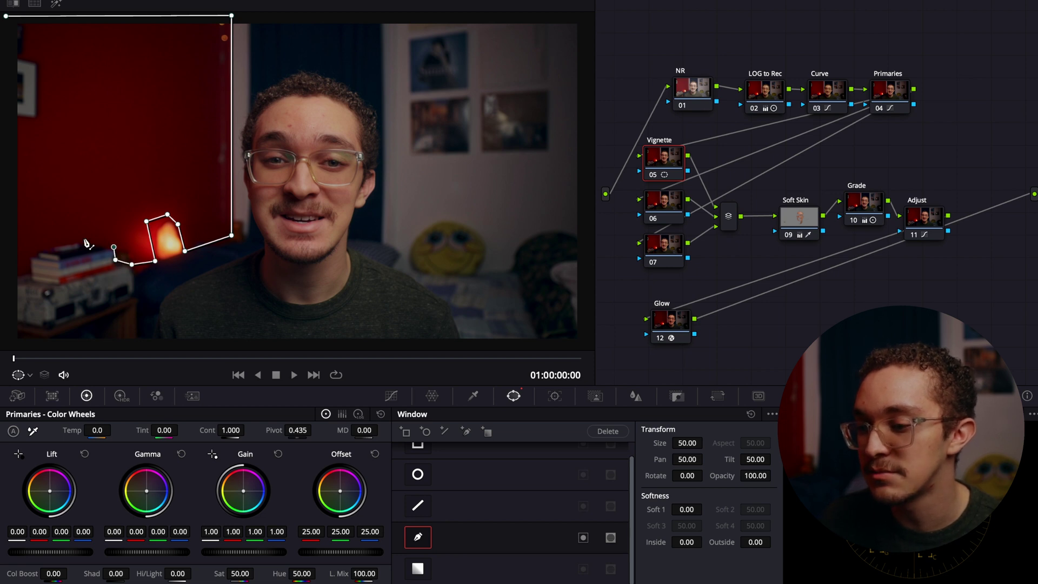
click(79, 236)
click(26, 254)
click(25, 271)
click(12, 274)
click(6, 16)
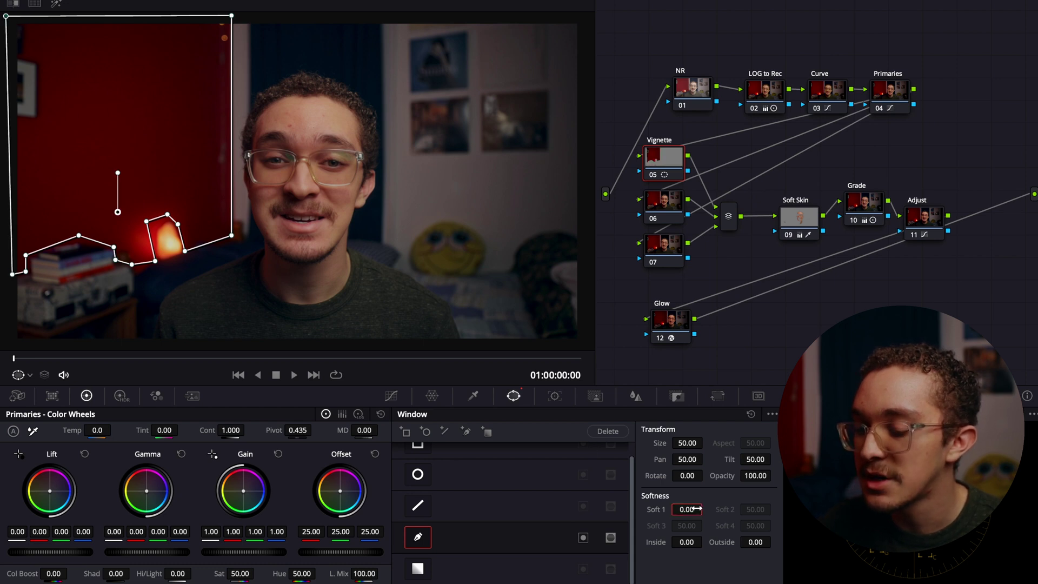
Step: Soften the wall window with Soft 1 at 4.00, Inside 7.74 and Outside 2.24, and lower the Vignette node's Gamma to -0.03
drag(697, 509, 774, 541)
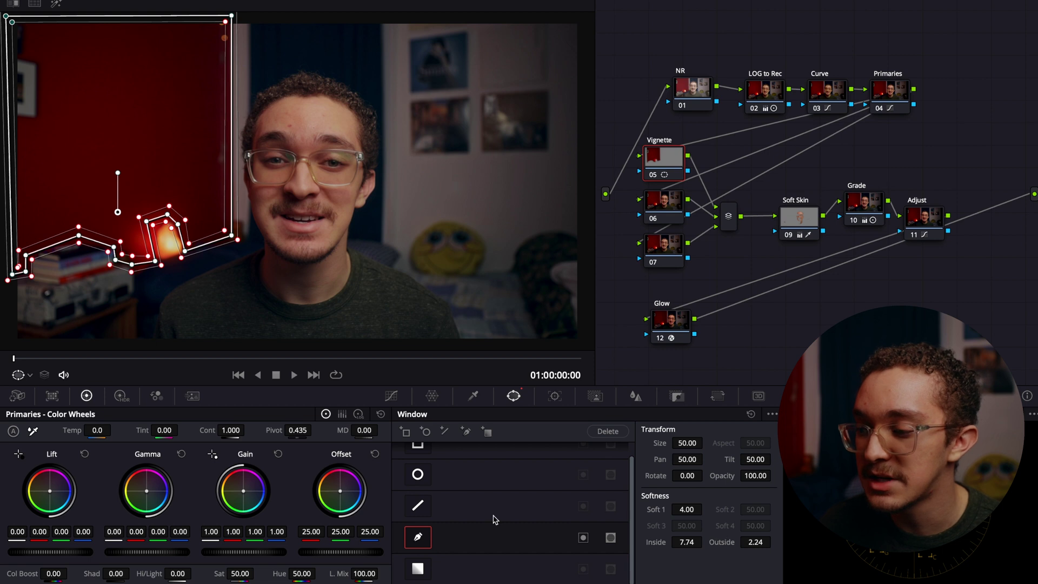
drag(147, 551, 141, 552)
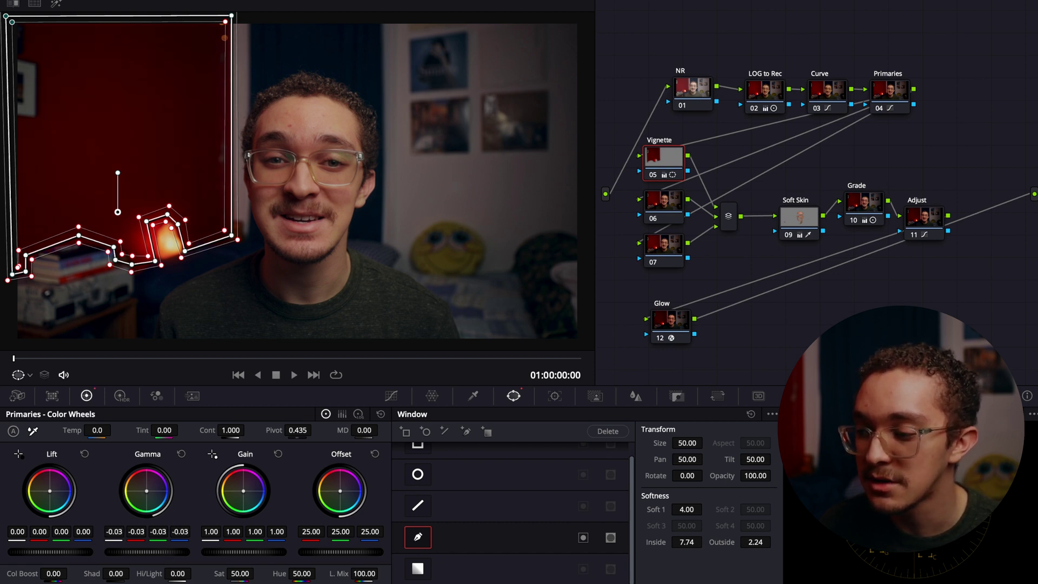
Step: On node 06, add a gradient window rotated -179.59 over the lower part of the frame, and slightly lower its Gamma
click(663, 201)
click(417, 568)
drag(299, 243, 298, 14)
drag(301, 176, 297, 407)
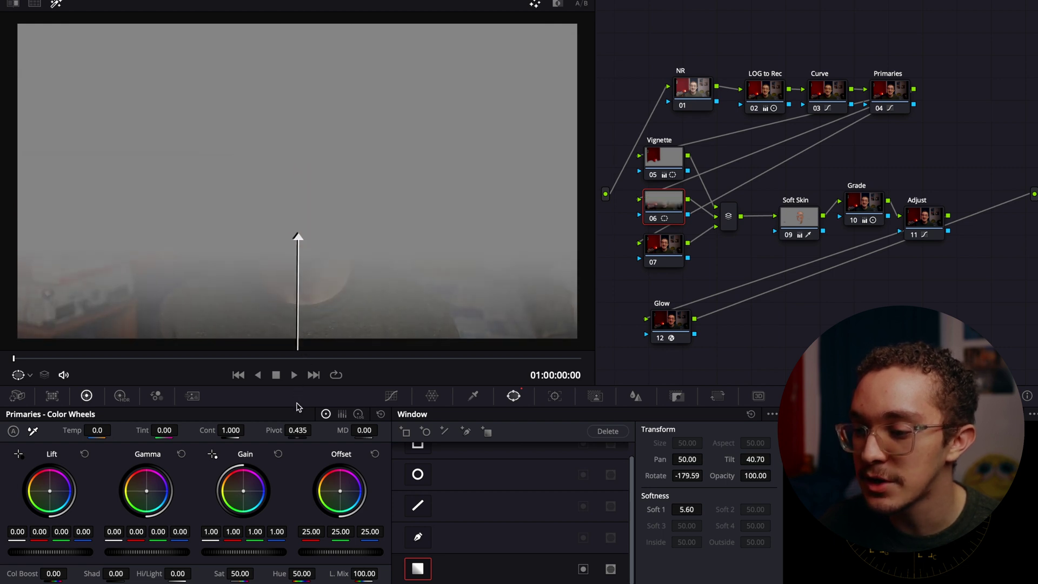
drag(149, 552, 145, 551)
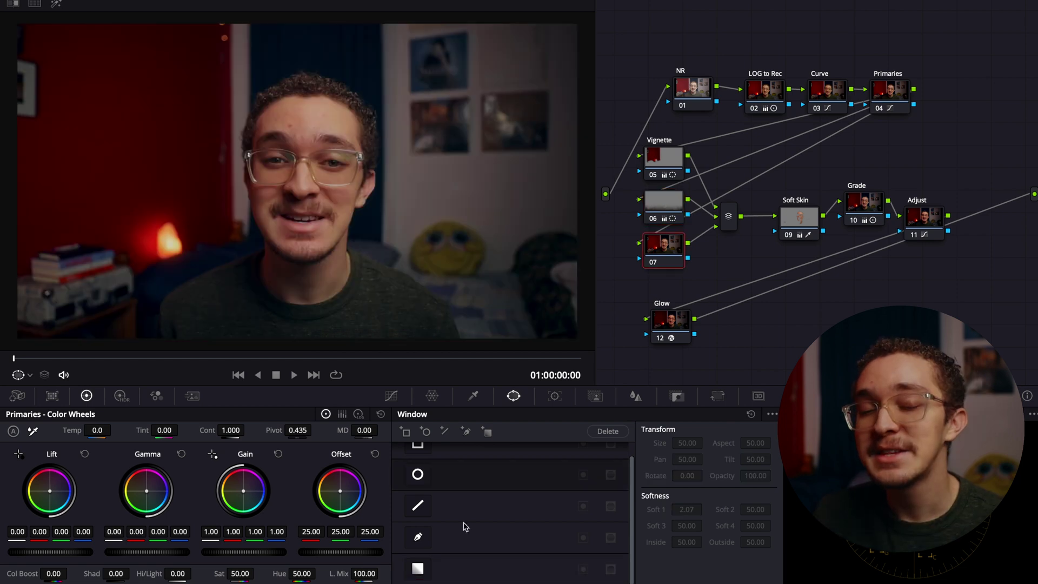
Step: On node 07, add a gradient window over the frame's upper edge with Pan 49.97 and Tilt 58.20, and lower Gamma to -0.02
click(417, 569)
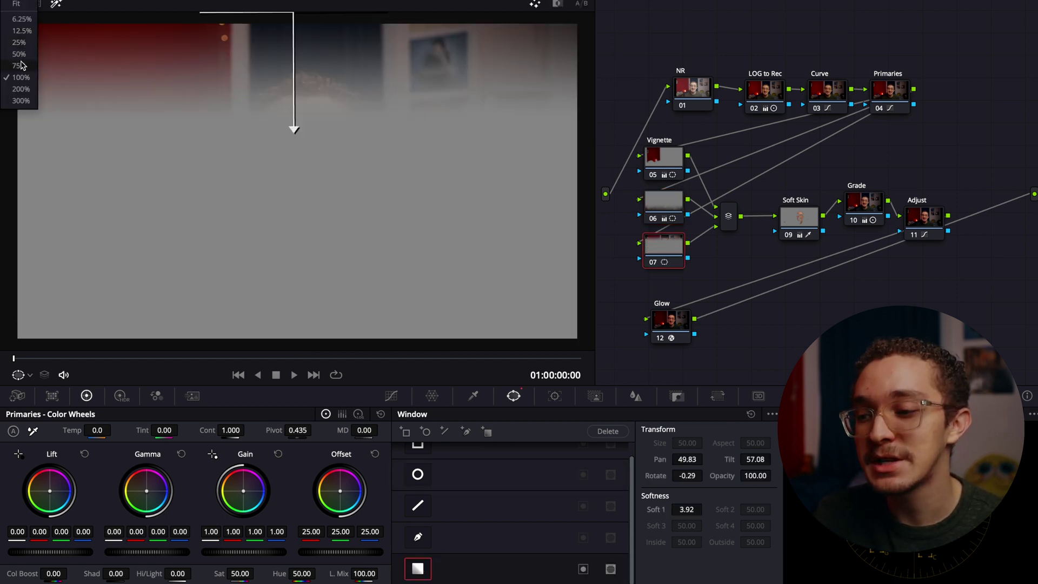
scroll(187, 22, down, 2)
drag(294, 56, 297, 36)
drag(147, 551, 138, 551)
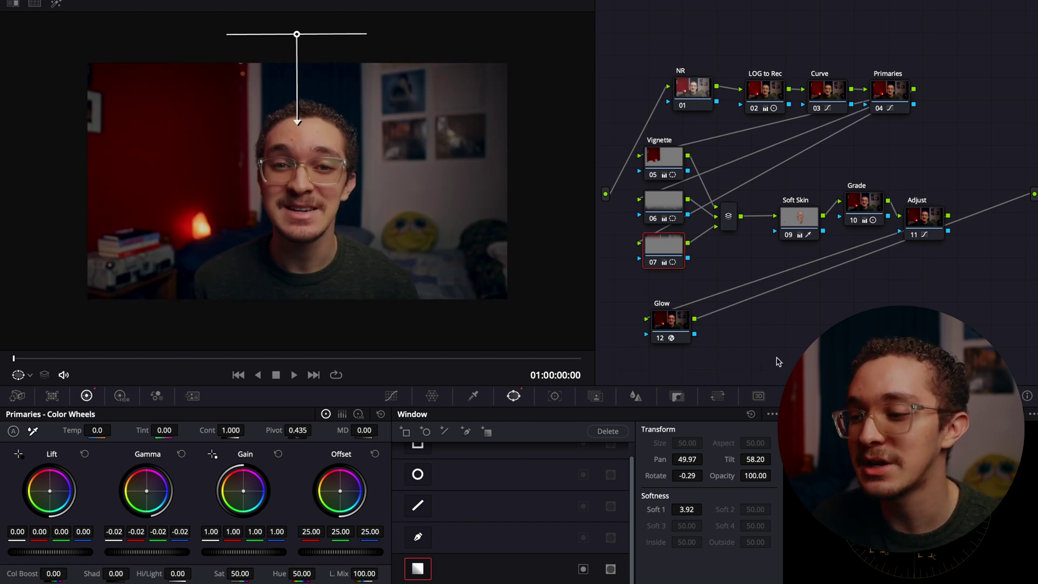
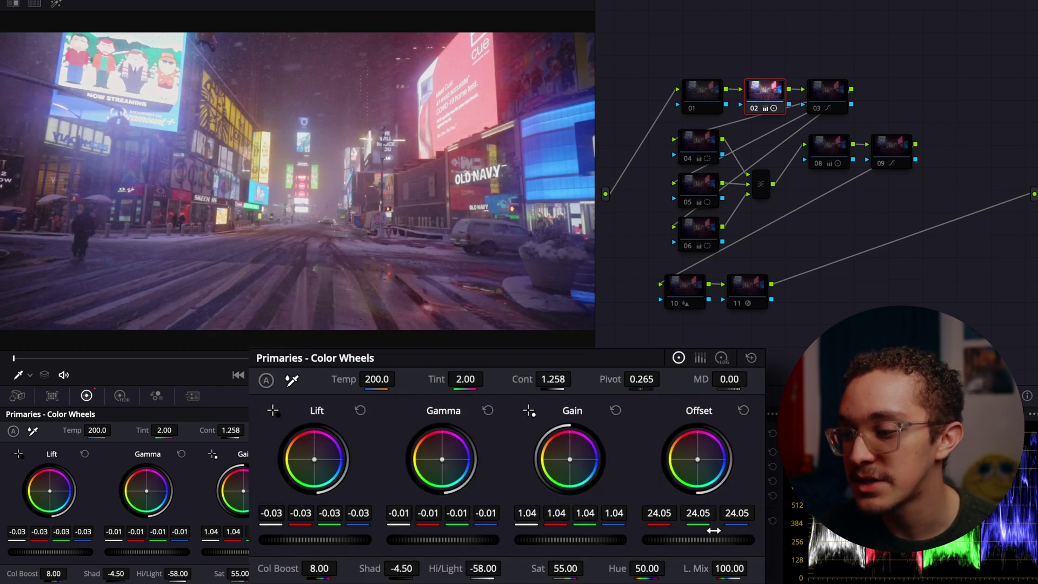
Step: On the snowy Times Square clip, enable curve node 03, window nodes 04, 05 and 06, and the mixer that combines them
click(829, 100)
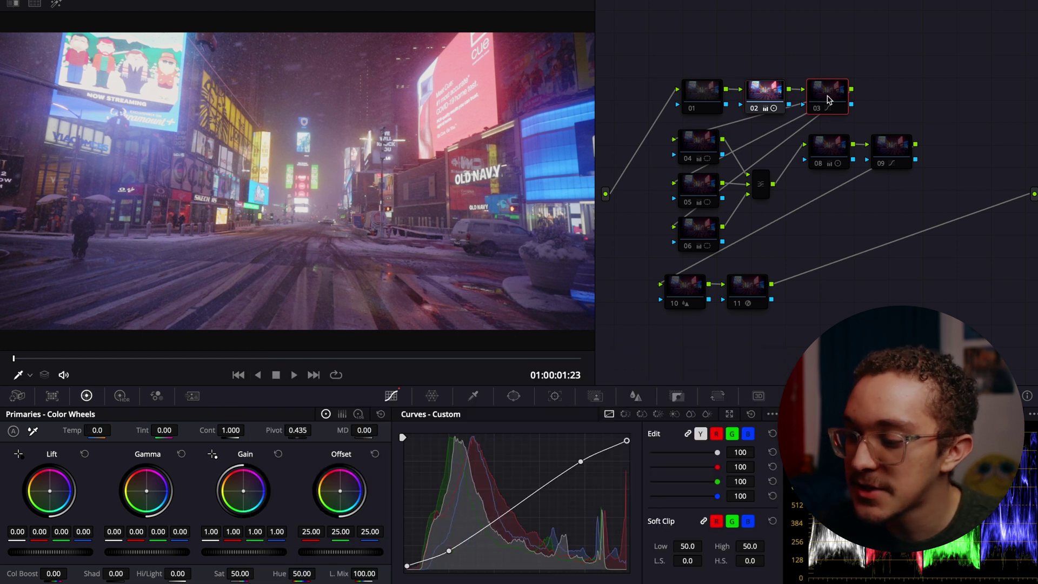
key(ctrl+d)
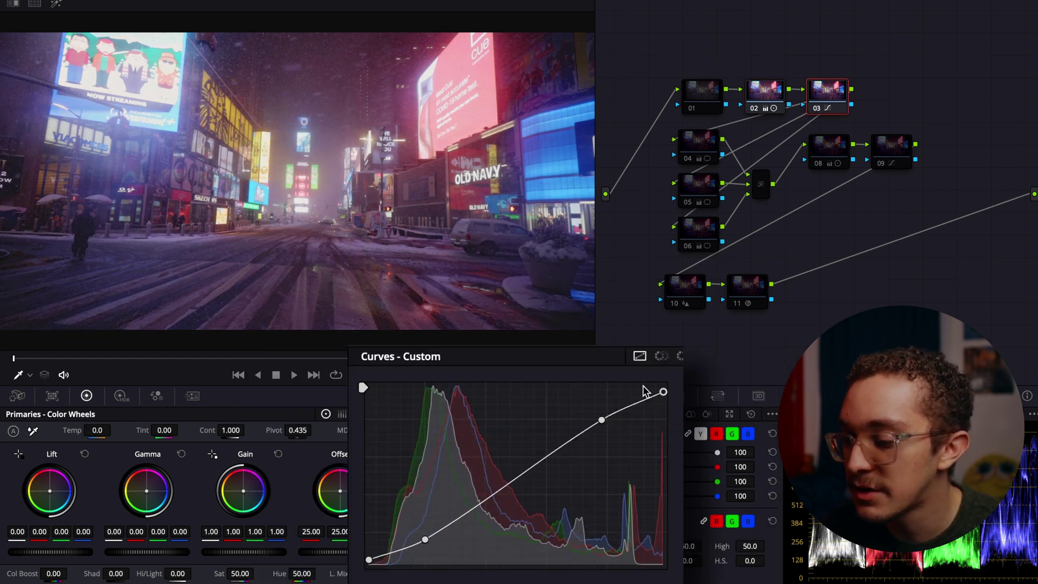
click(700, 146)
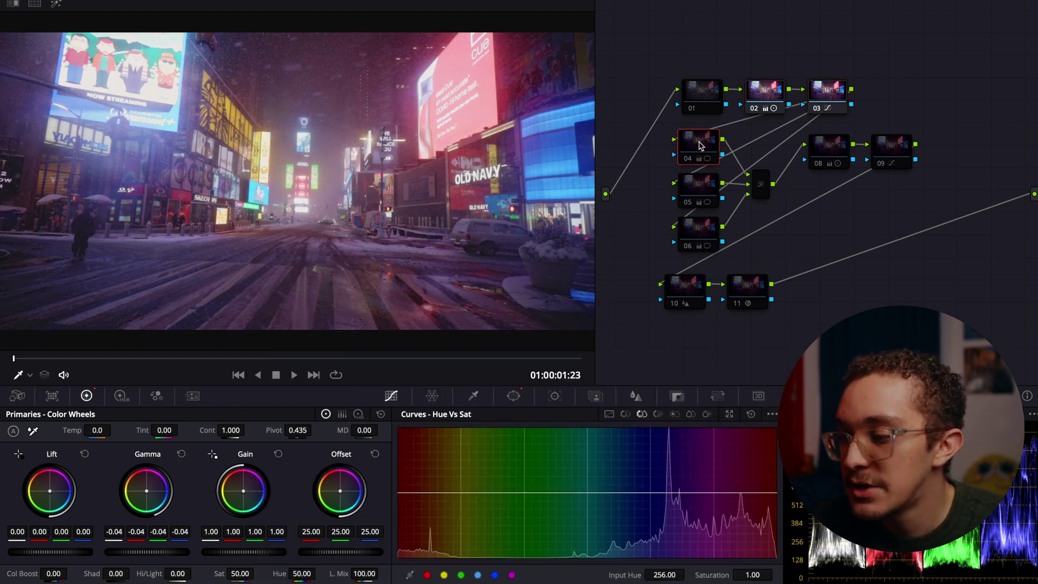
click(699, 186)
click(701, 234)
click(761, 184)
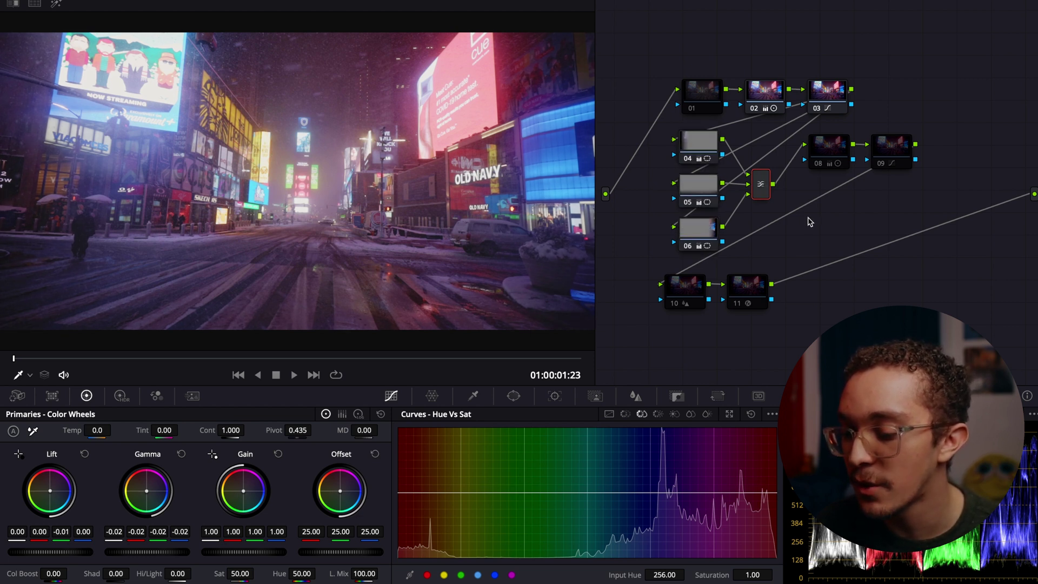
Step: Enable grade node 08 and shift its log-wheel Midtone to -0.01 blue
click(829, 160)
key(ctrl+d)
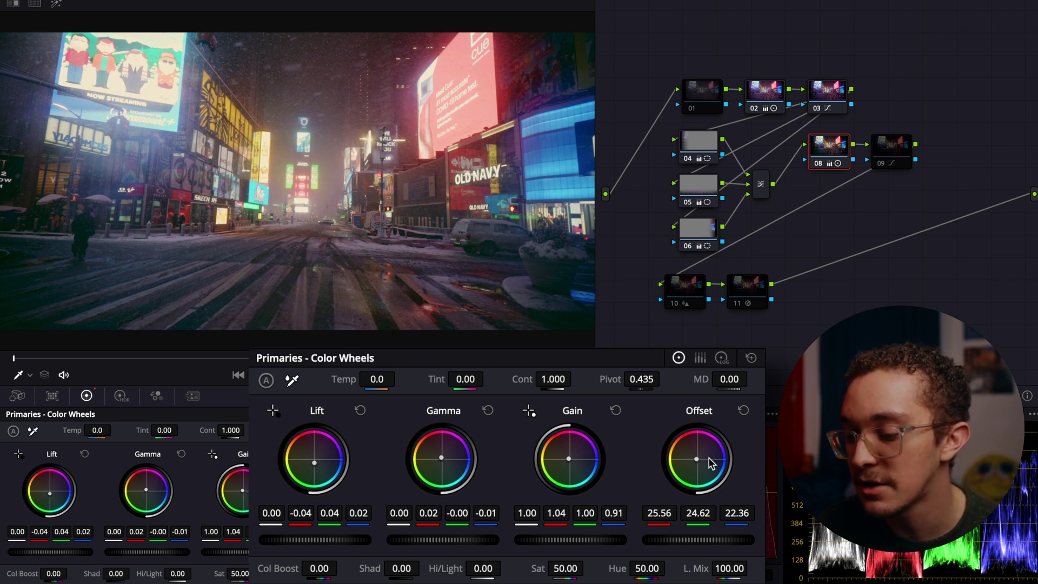
click(723, 357)
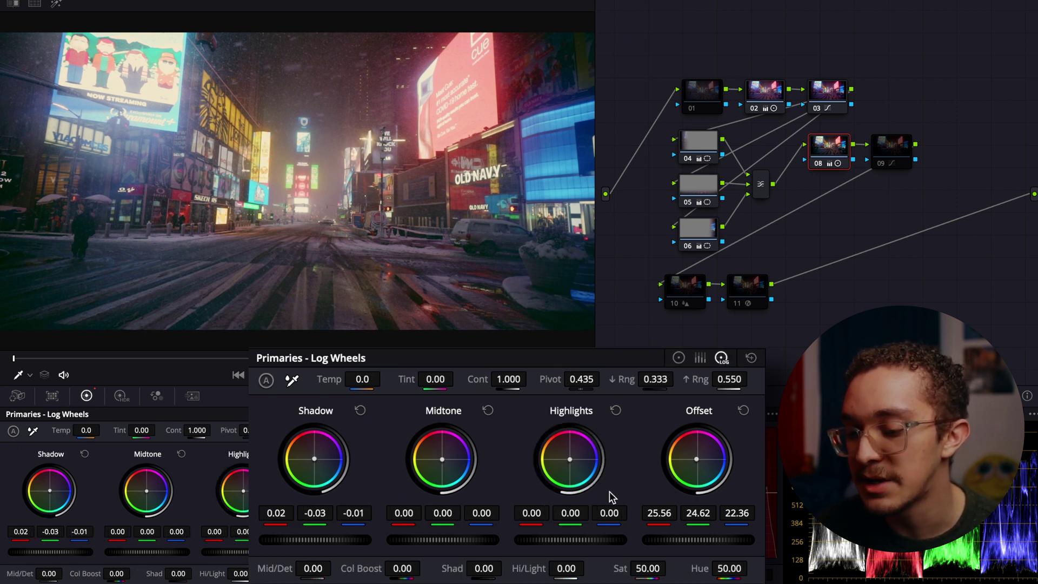
drag(442, 459, 444, 461)
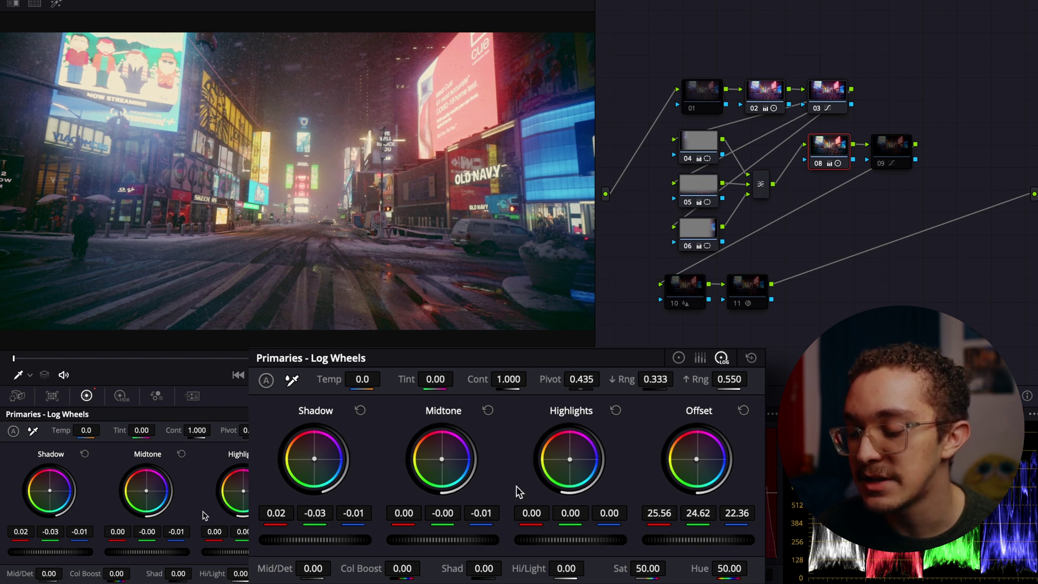
Step: Enable curve node 09 and blur node 10 on the Times Square clip, showing the custom curve and blur radius settings, and select node 11
click(891, 151)
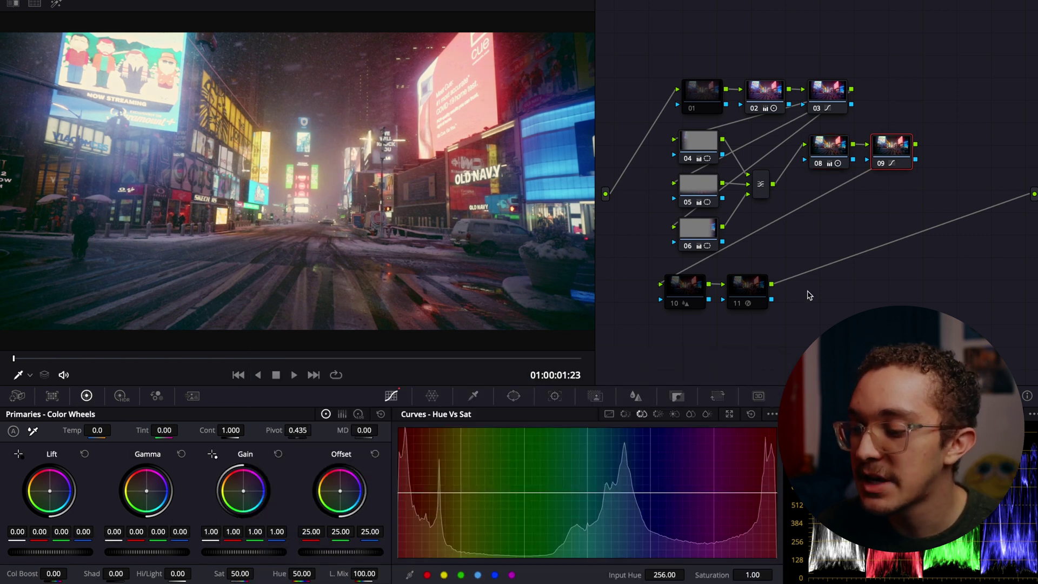
click(609, 414)
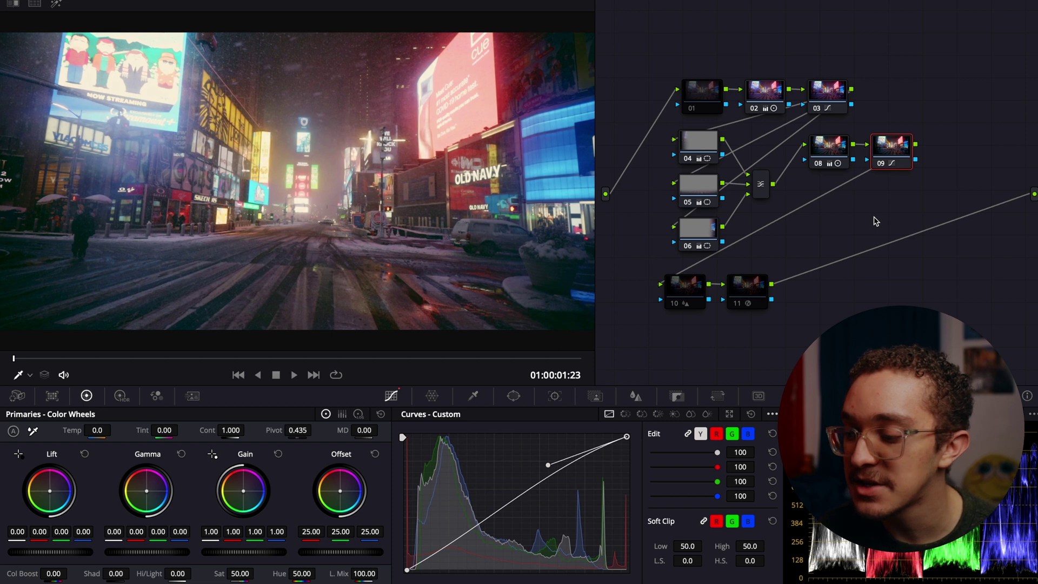
click(685, 292)
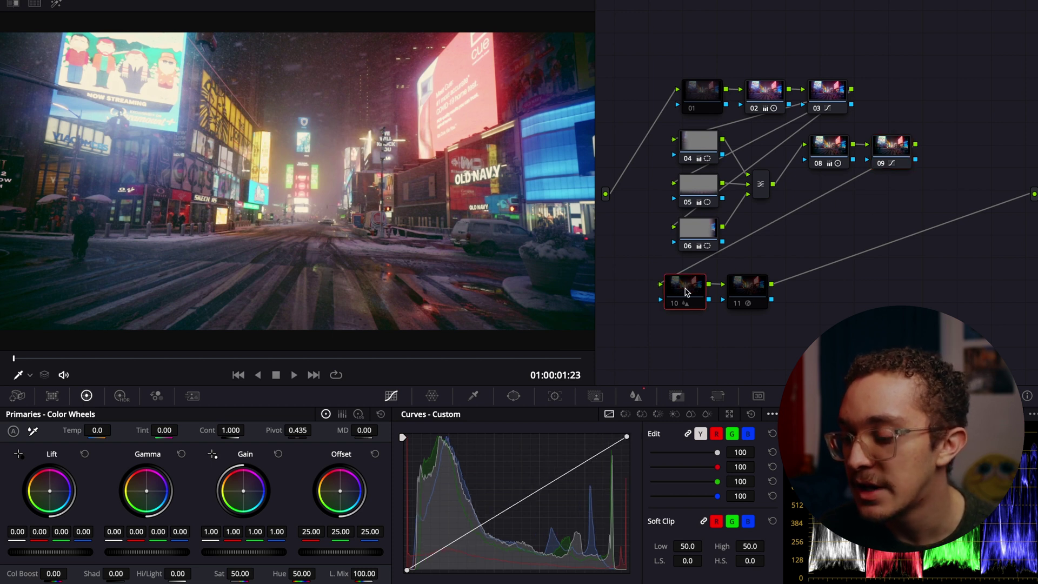
key(ctrl+d)
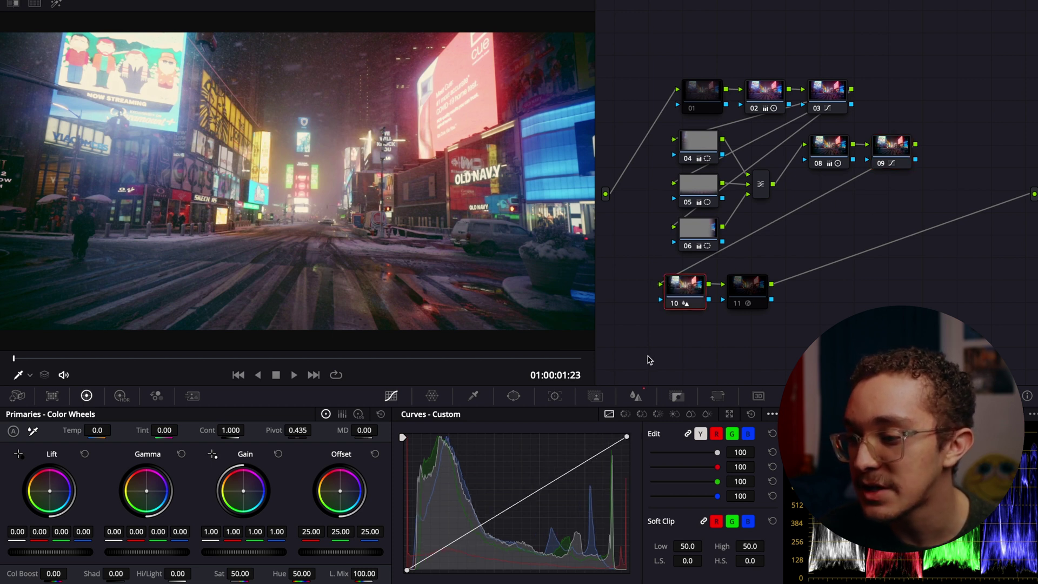
click(636, 396)
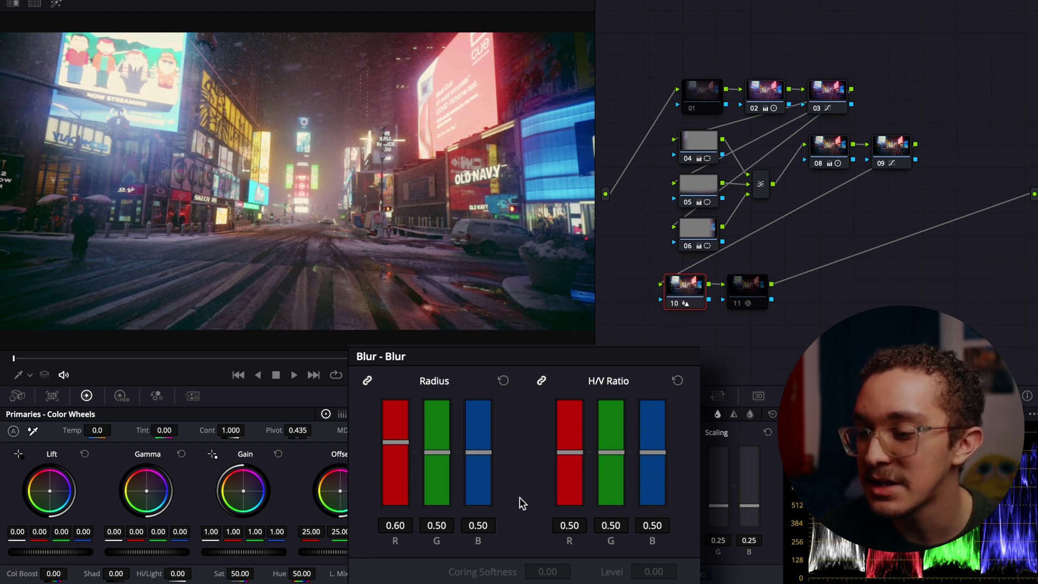
click(747, 295)
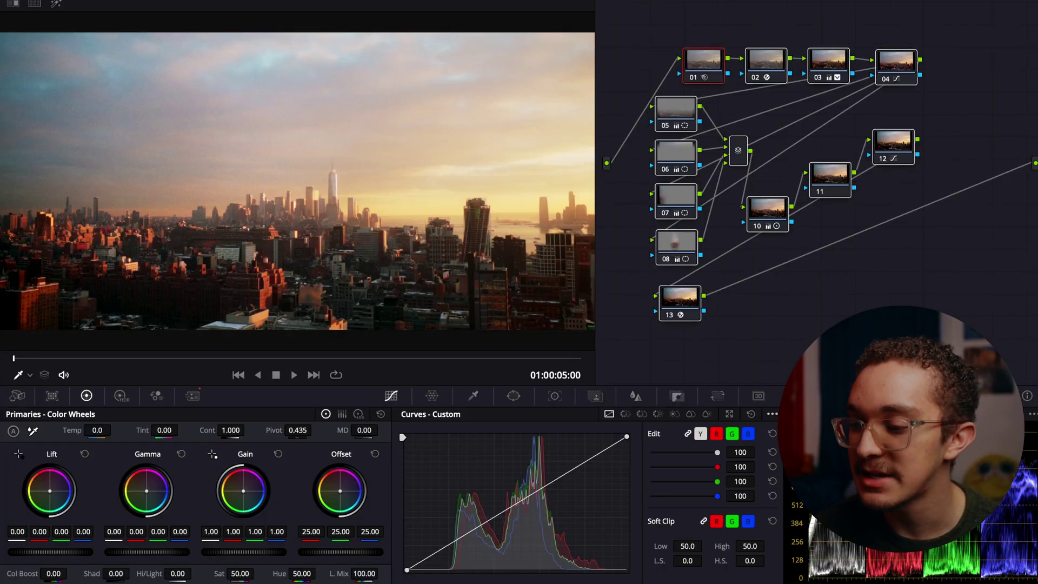
Step: On the sunset skyline clip, disable every node and enable only primaries node 03
key(shift+d)
key(shift+d)
click(829, 66)
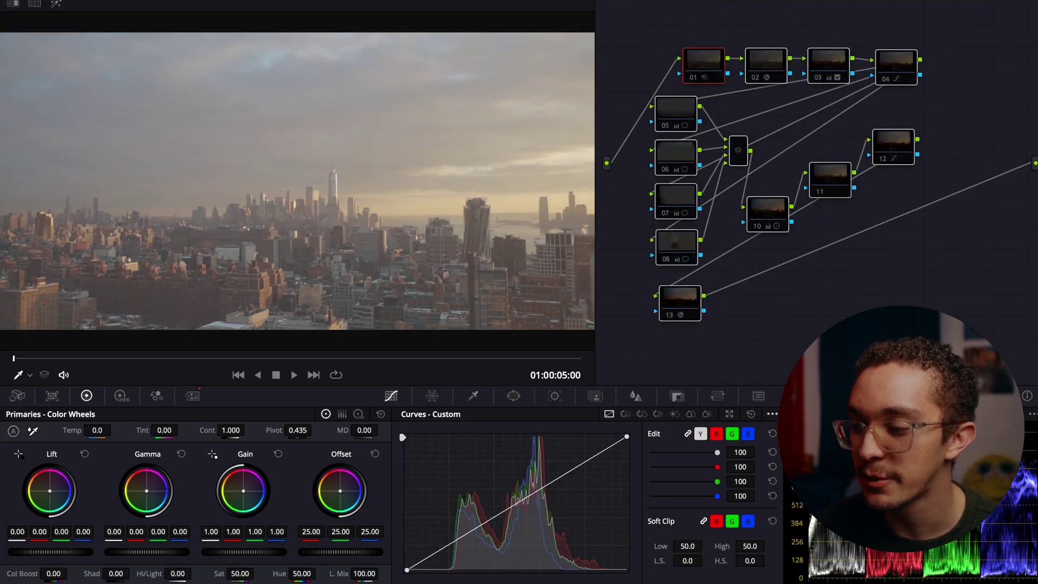
key(ctrl+d)
key(ctrl+d)
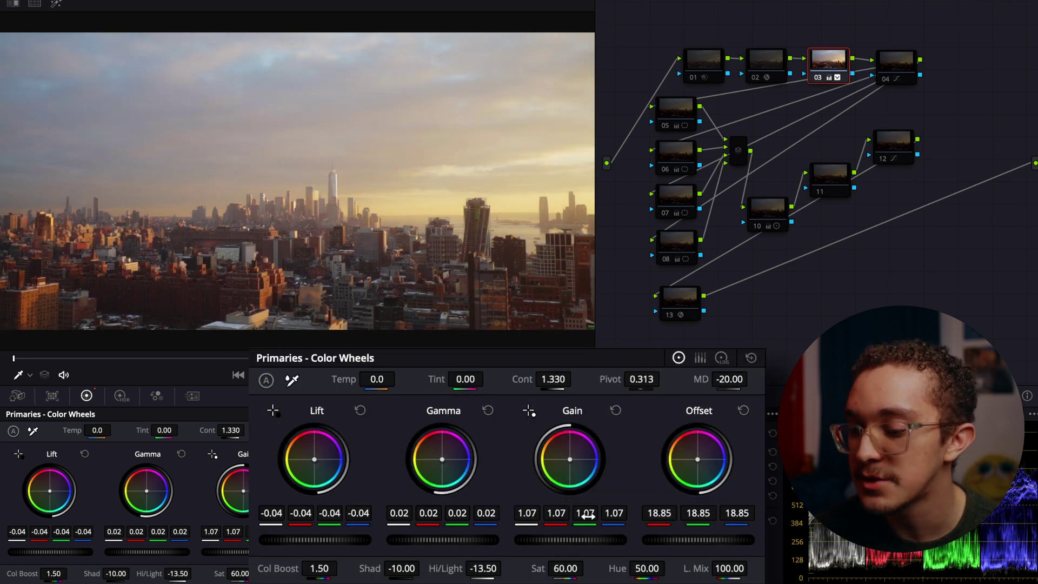
Step: Enable curve node 04 and show its Hue Vs Hue and Hue Vs Sat curves
click(896, 63)
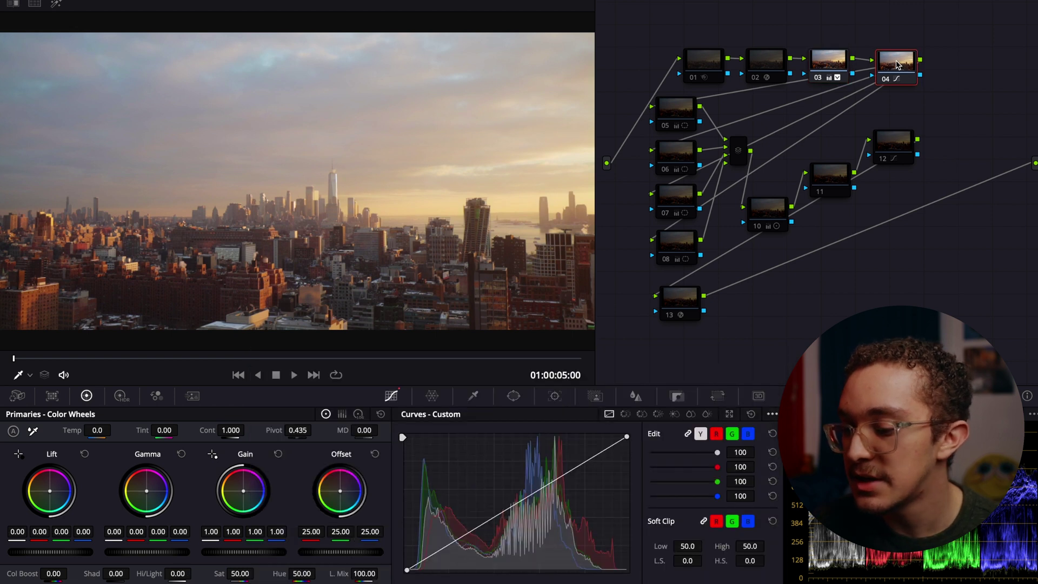
click(625, 415)
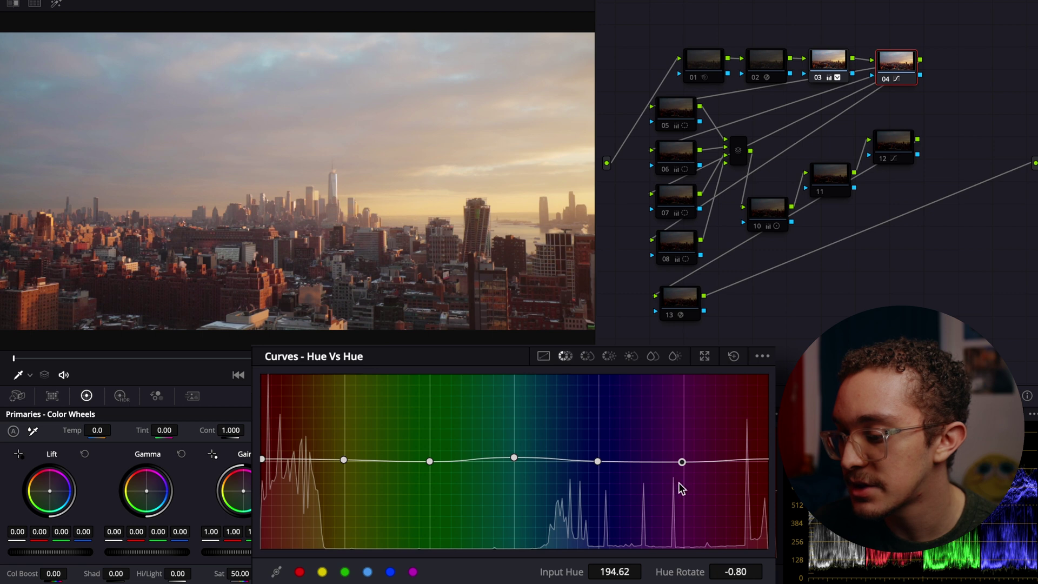
click(589, 358)
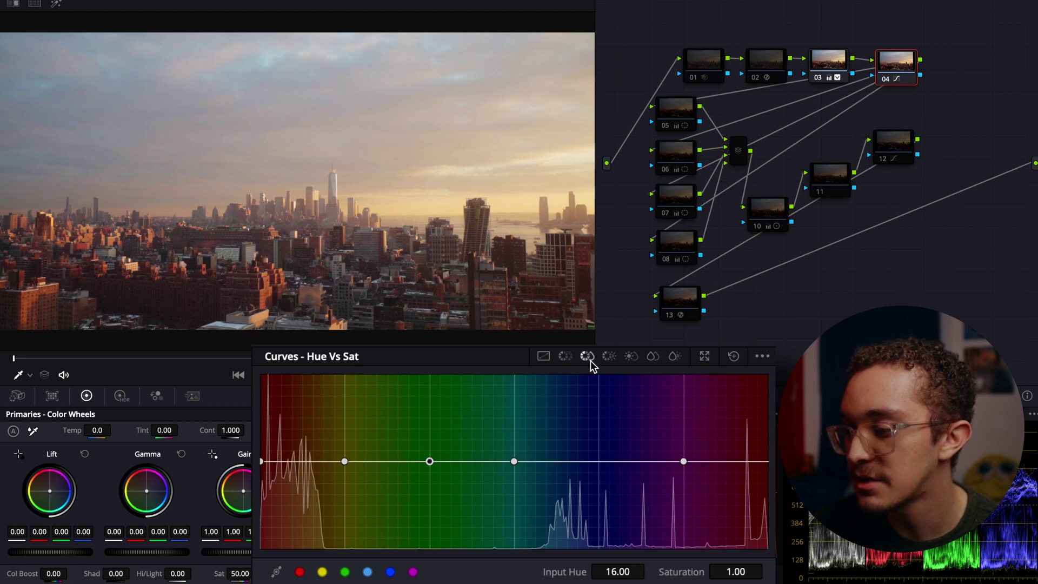
Step: Enable window nodes 05 to 08 with the layer mixer, and enable grade node 10 to show its color and log wheels
click(681, 243)
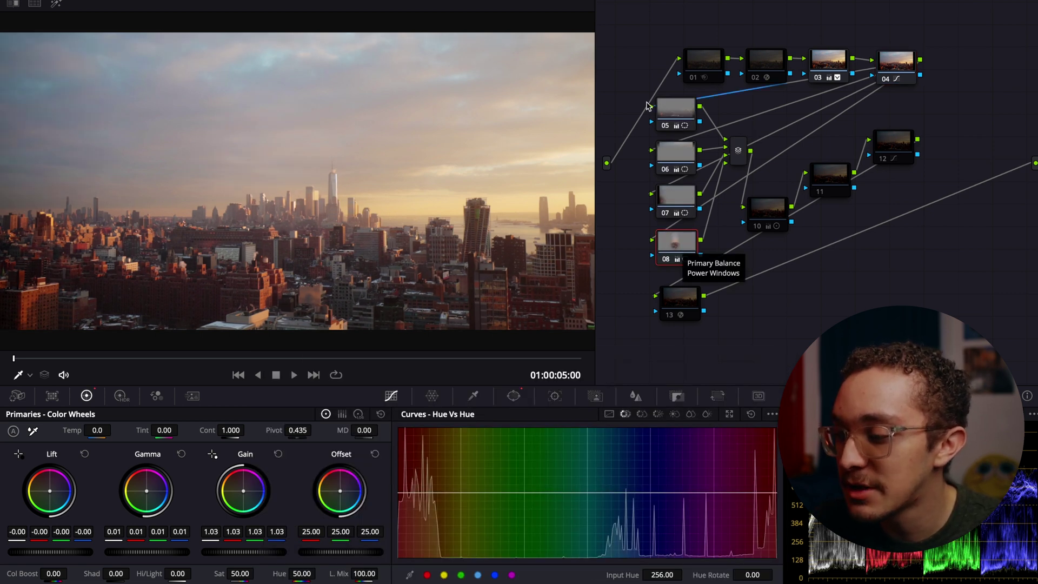
drag(630, 98, 731, 242)
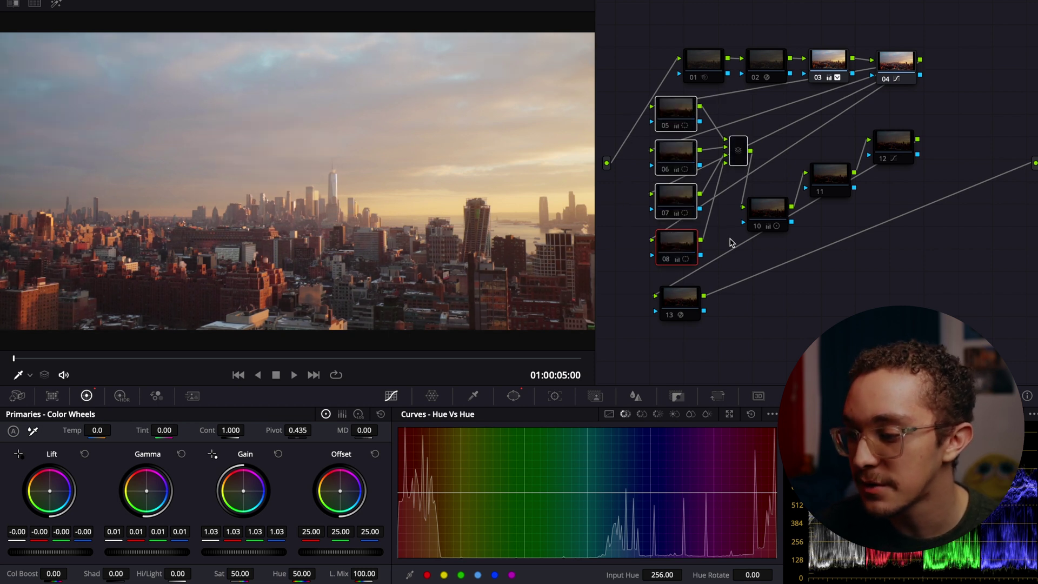
click(756, 225)
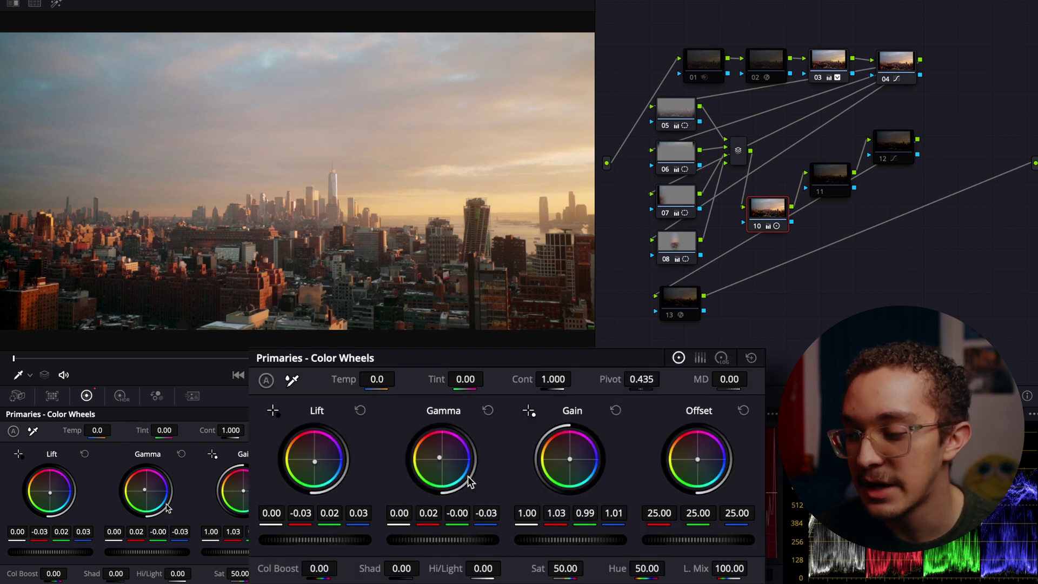
click(721, 357)
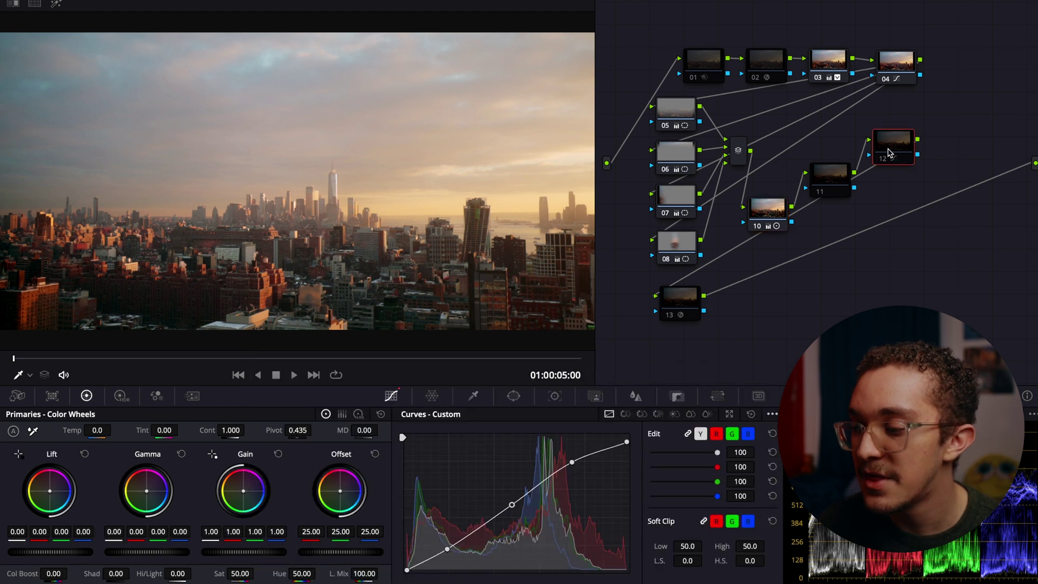
Step: Enable custom curve node 12 and Glow node 13, and expand the Glow effect's Global Blend settings
click(891, 152)
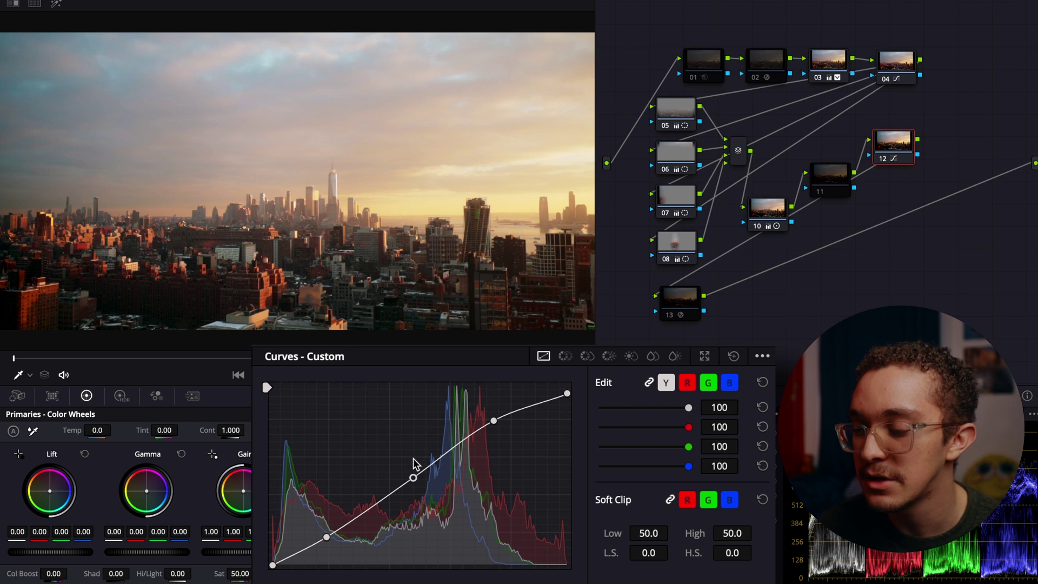
click(680, 304)
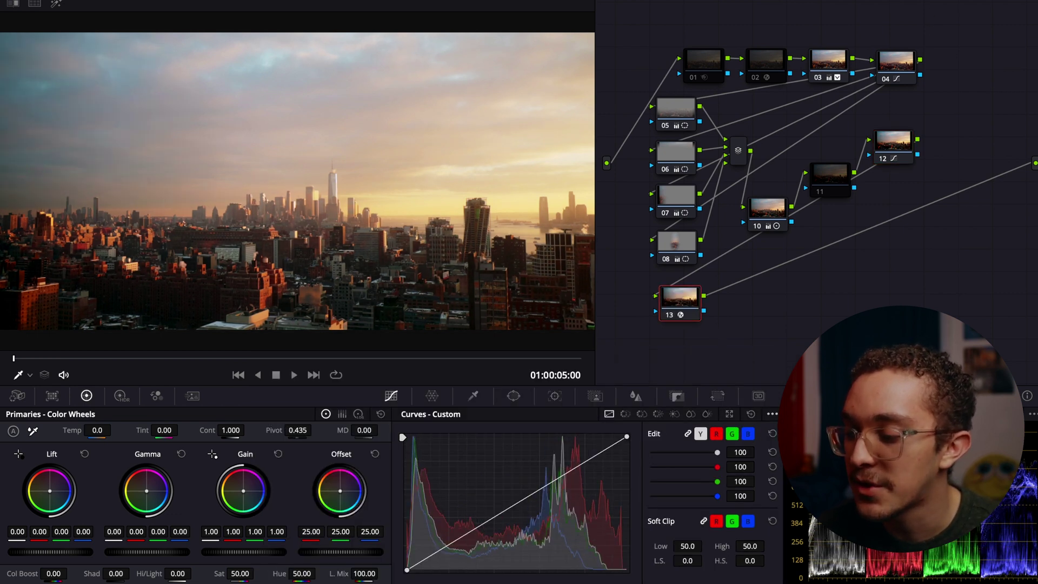
click(954, 1)
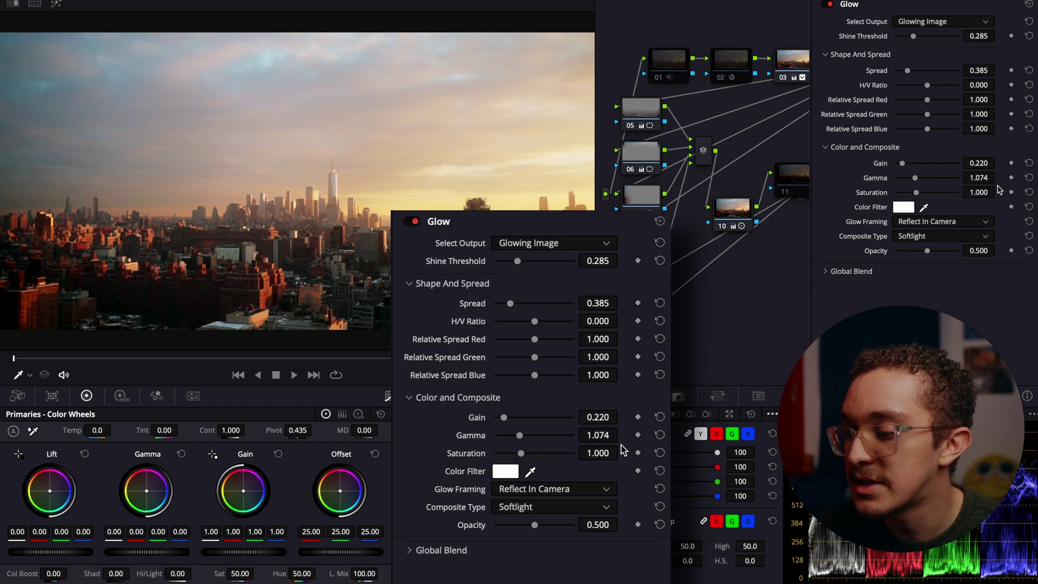
click(827, 272)
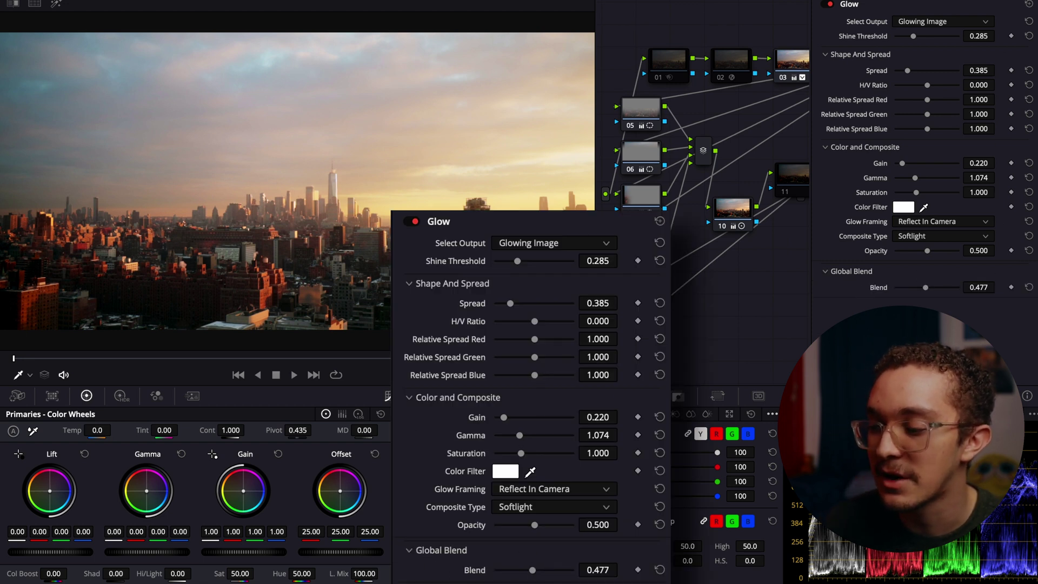
Step: Enable Halation node 02 with its Basic Grain settings expanded, and enable node 01 at the start of the tree
click(730, 58)
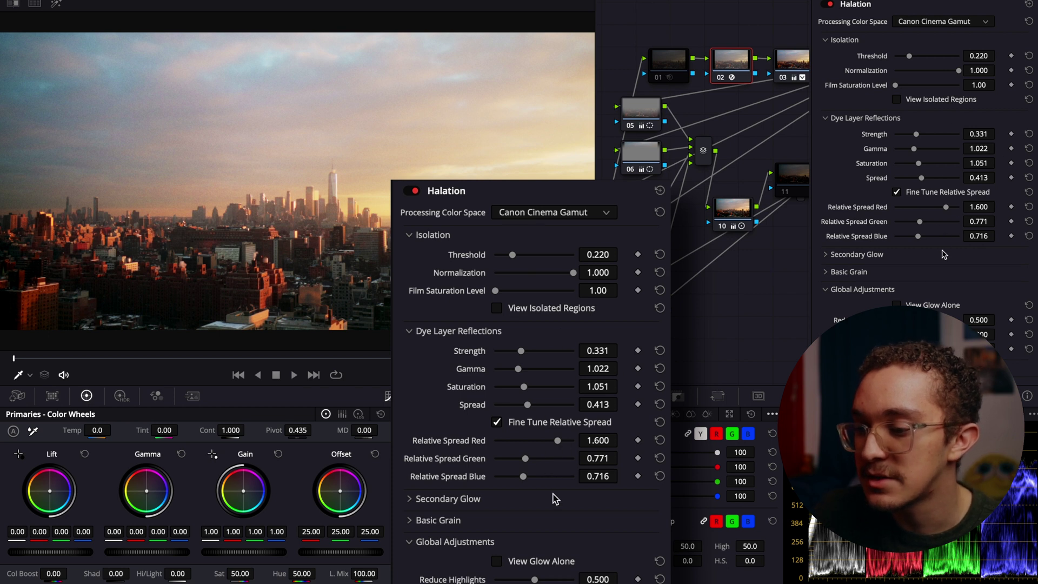
click(825, 271)
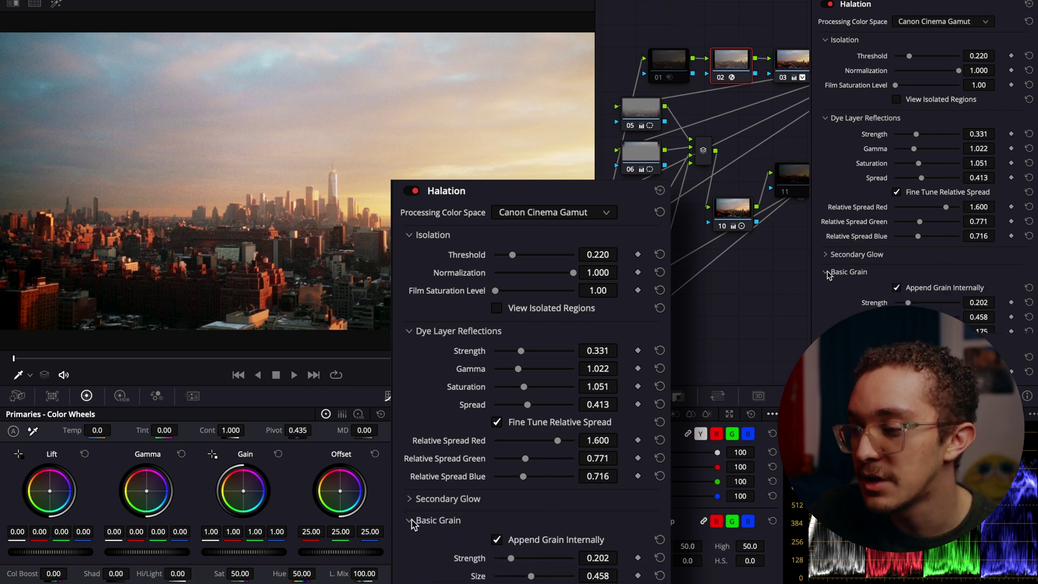
scroll(912, 292, down, 2)
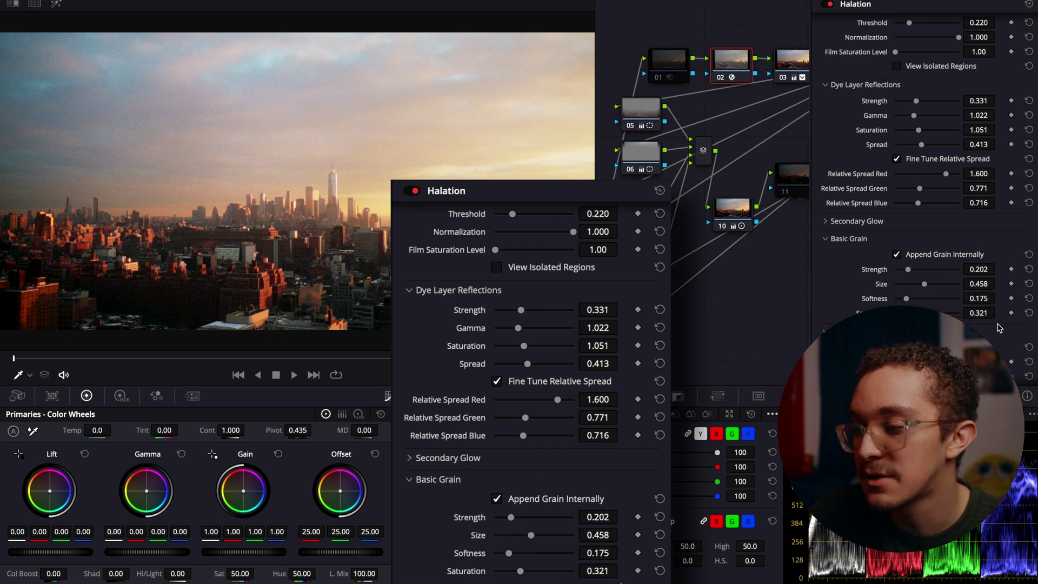
scroll(901, 290, down, 2)
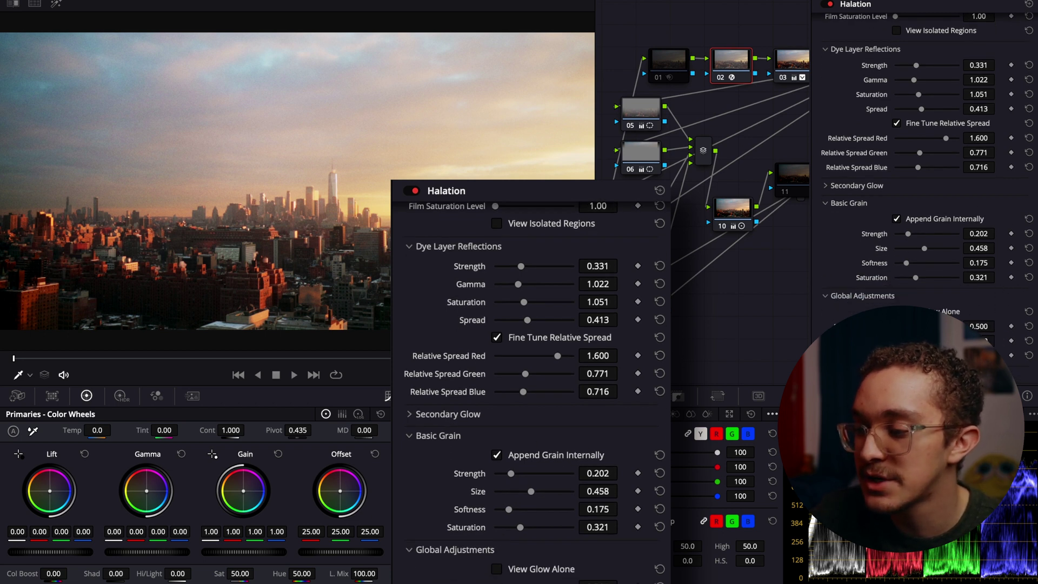
scroll(908, 292, down, 1)
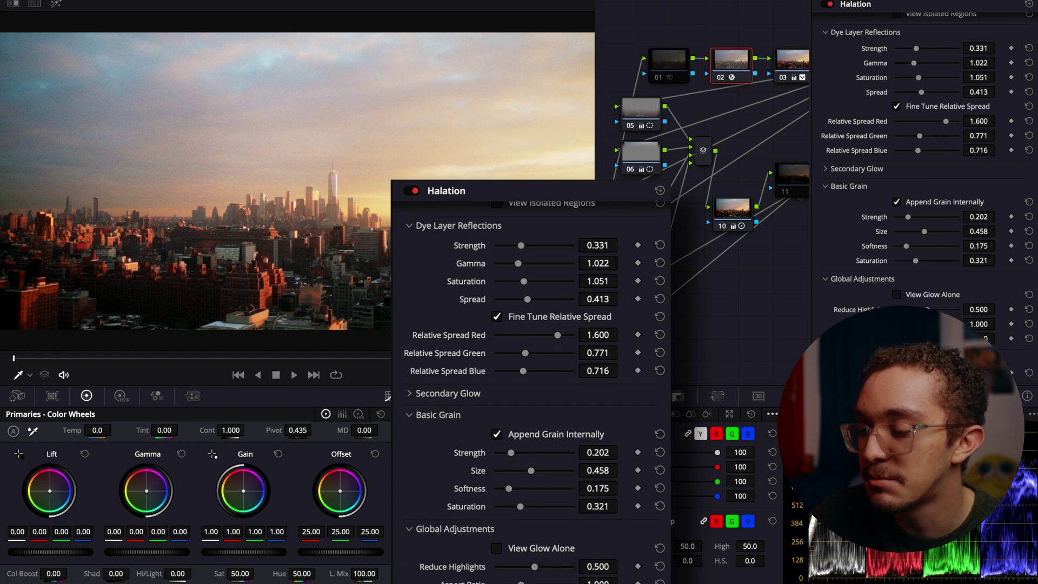
scroll(919, 162, up, 4)
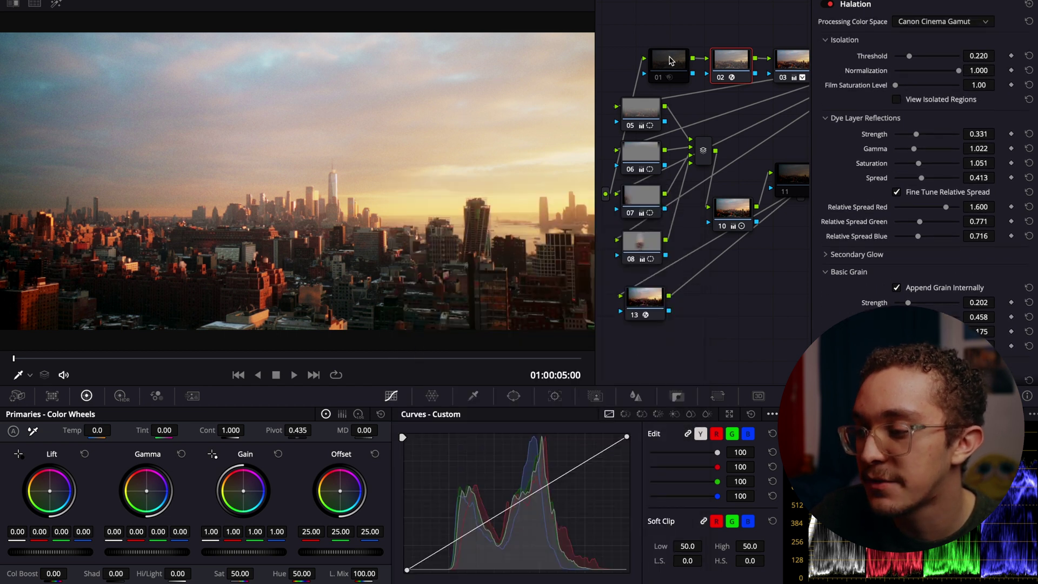
click(670, 61)
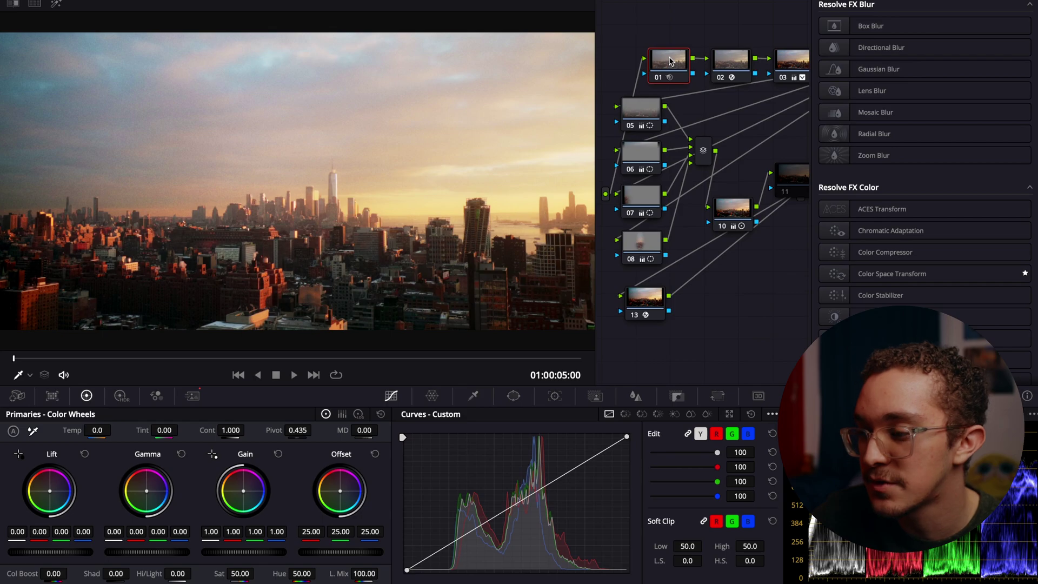